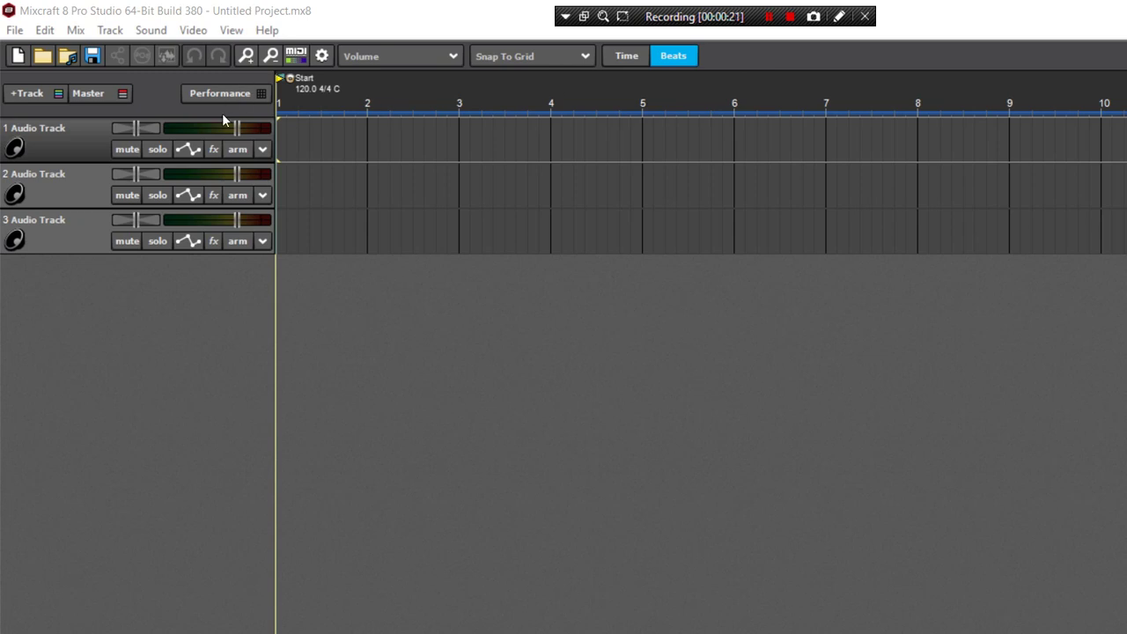
Open track 1's effect list and browse the available effects
click(213, 149)
click(458, 179)
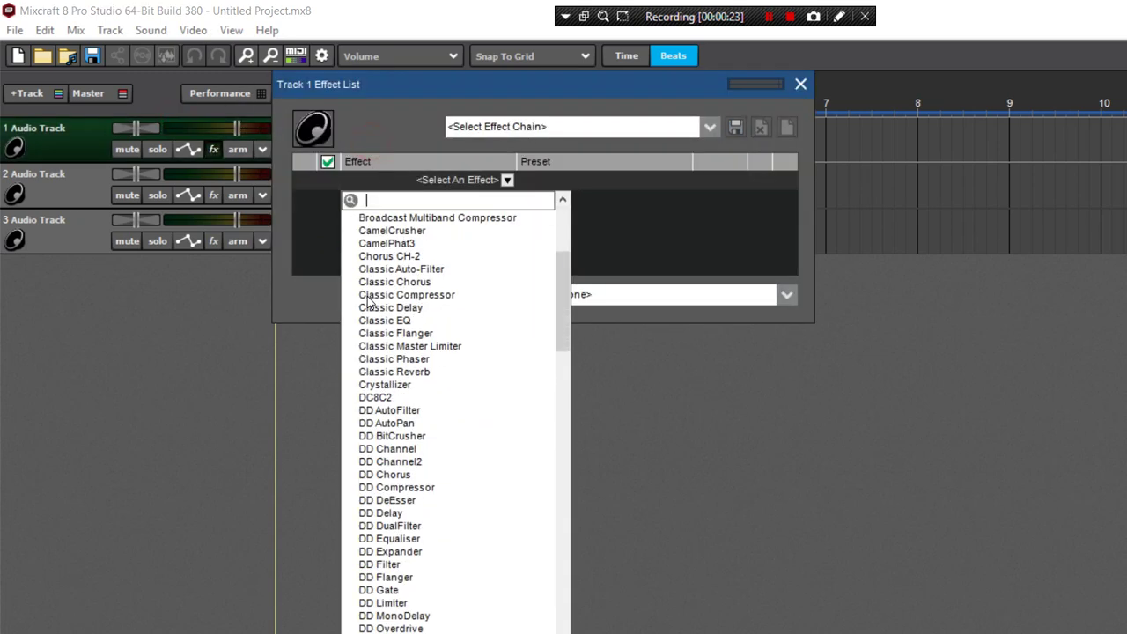
scroll(359, 415, down, 3)
scroll(328, 320, down, 5)
scroll(328, 319, down, 3)
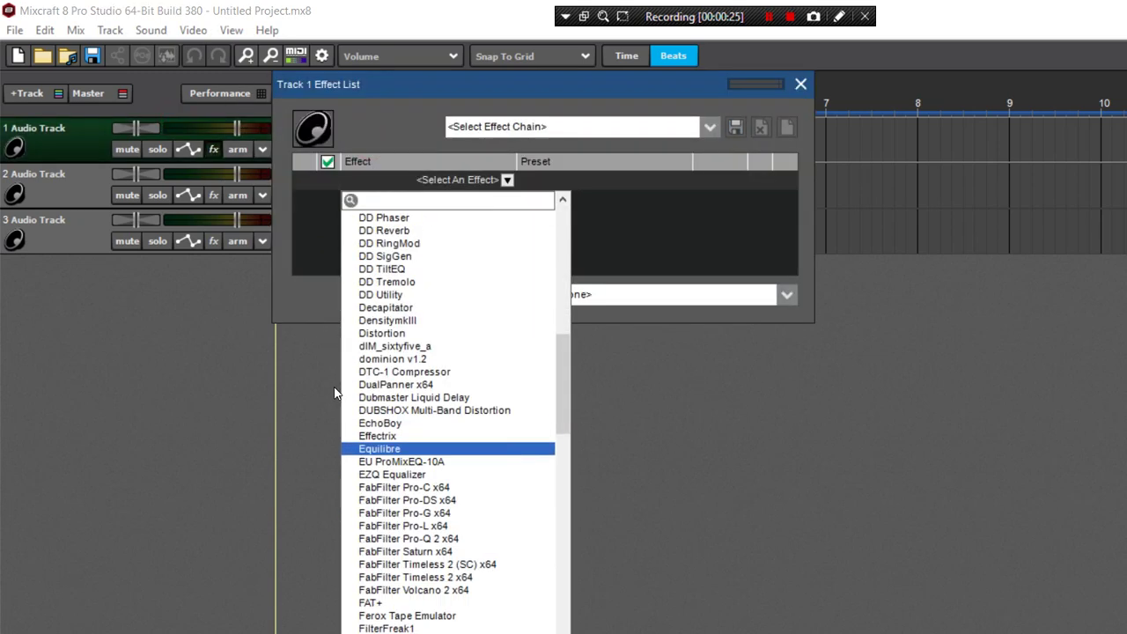
scroll(319, 257, up, 2)
scroll(318, 247, up, 1)
scroll(331, 293, down, 1)
scroll(318, 365, down, 2)
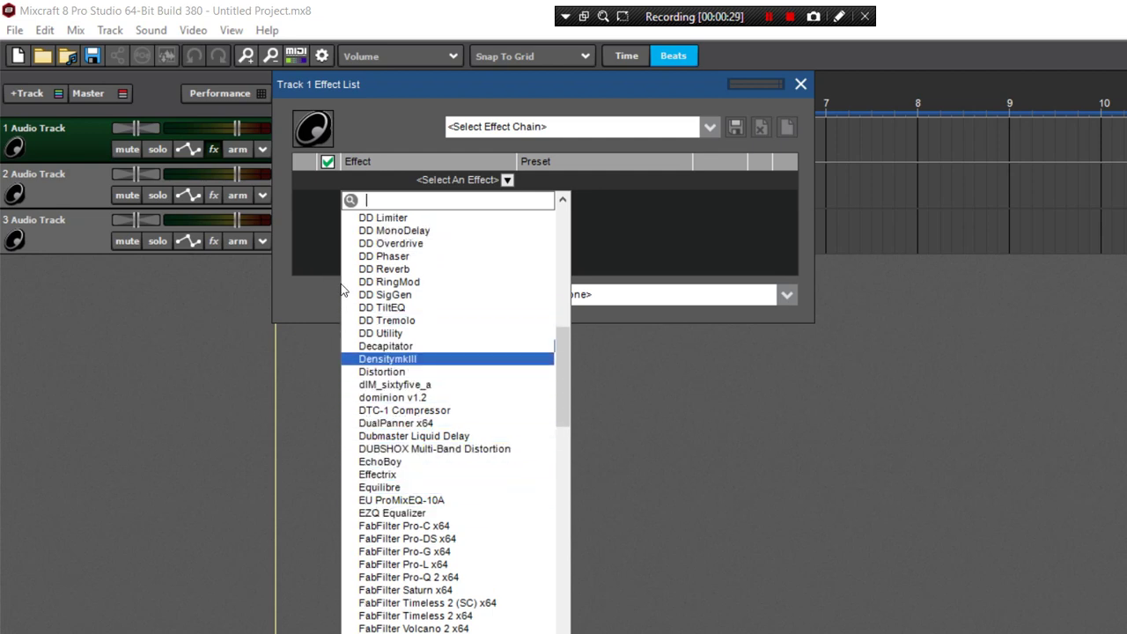
key(Up)
key(Down)
key(Down)
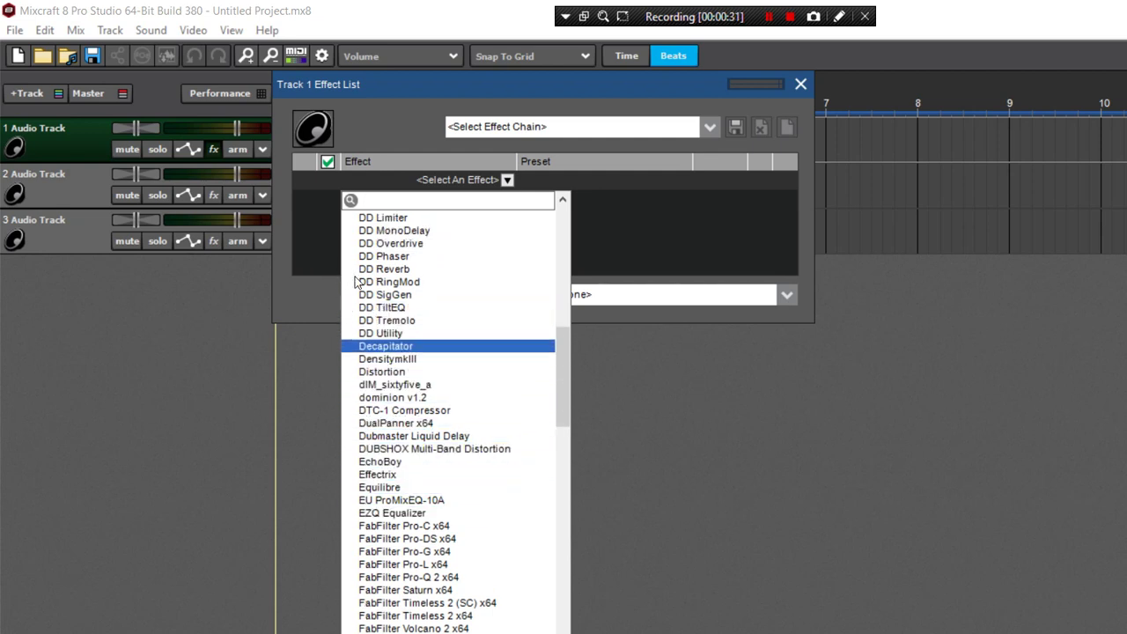
scroll(357, 282, up, 1)
scroll(339, 300, up, 1)
key(Up)
key(Up)
key(Up)
scroll(336, 306, up, 3)
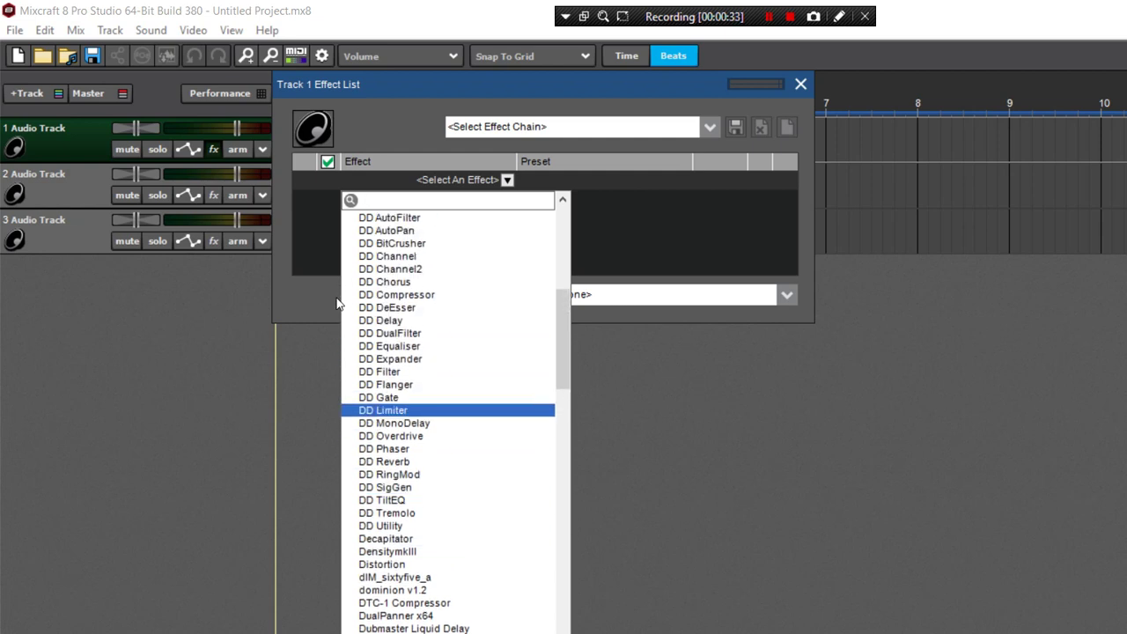
scroll(338, 308, up, 10)
Add Classic Delay to track 1, then view and close its settings
click(331, 398)
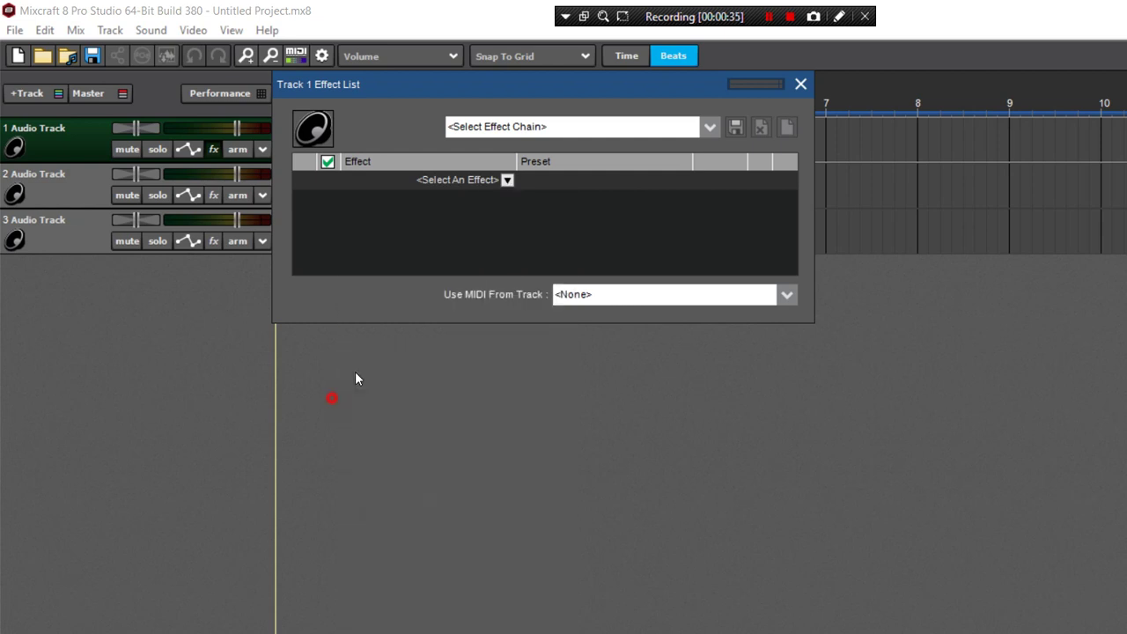
click(572, 148)
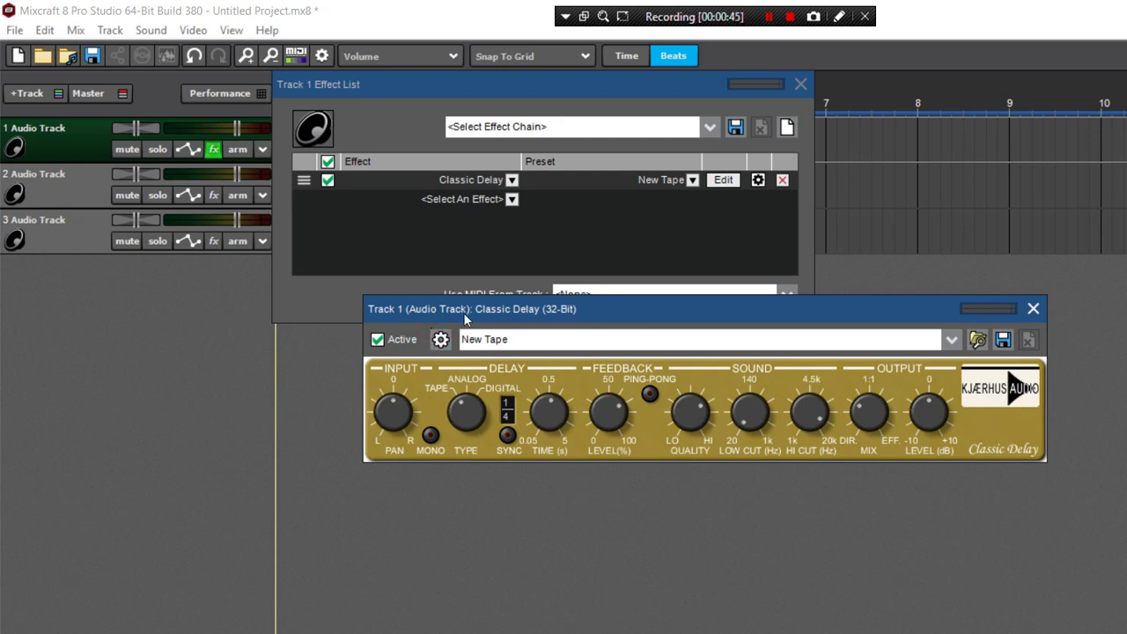
click(826, 247)
Delete Classic Delay from track 1 and close its effects list
key(Delete)
click(643, 72)
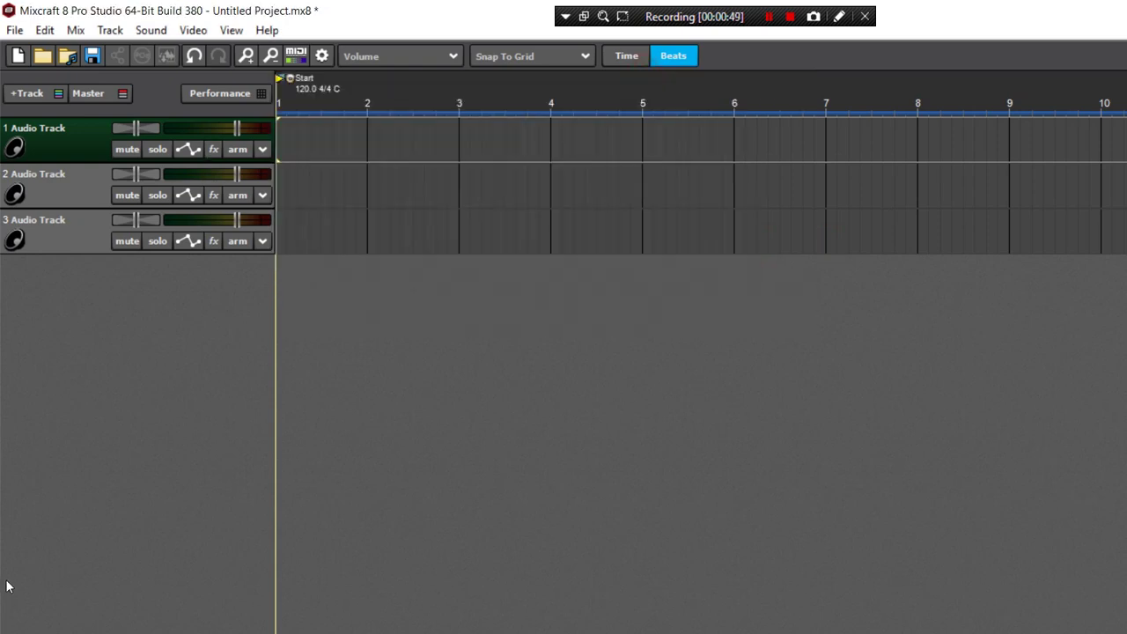
click(93, 624)
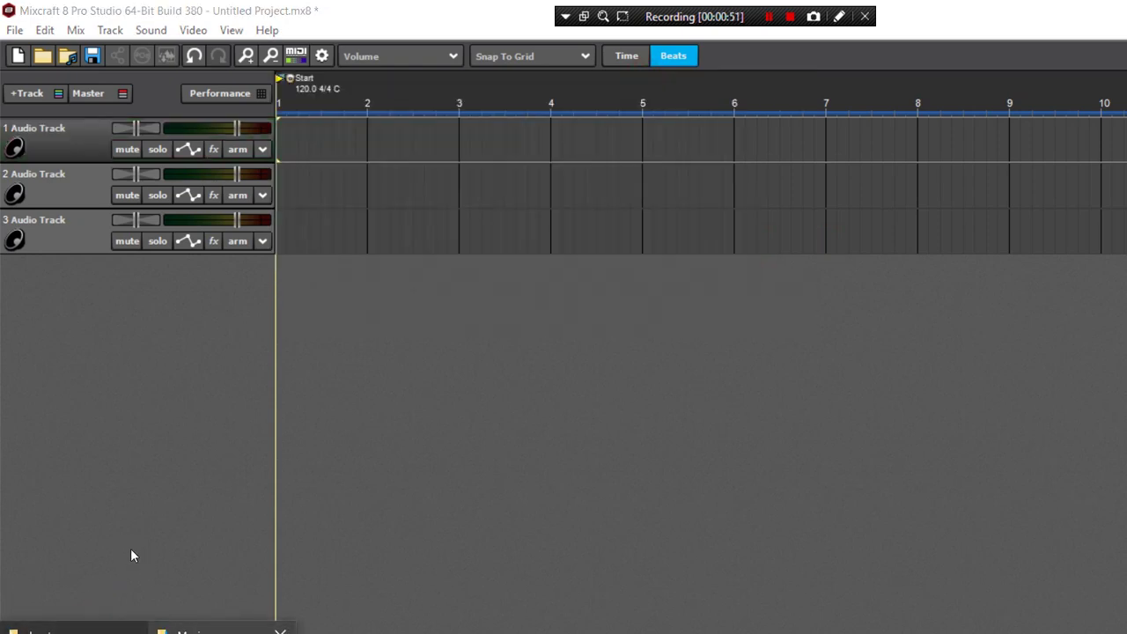
Drag the Cuban beat from the beats folder onto track 1
click(76, 542)
scroll(833, 321, down, 6)
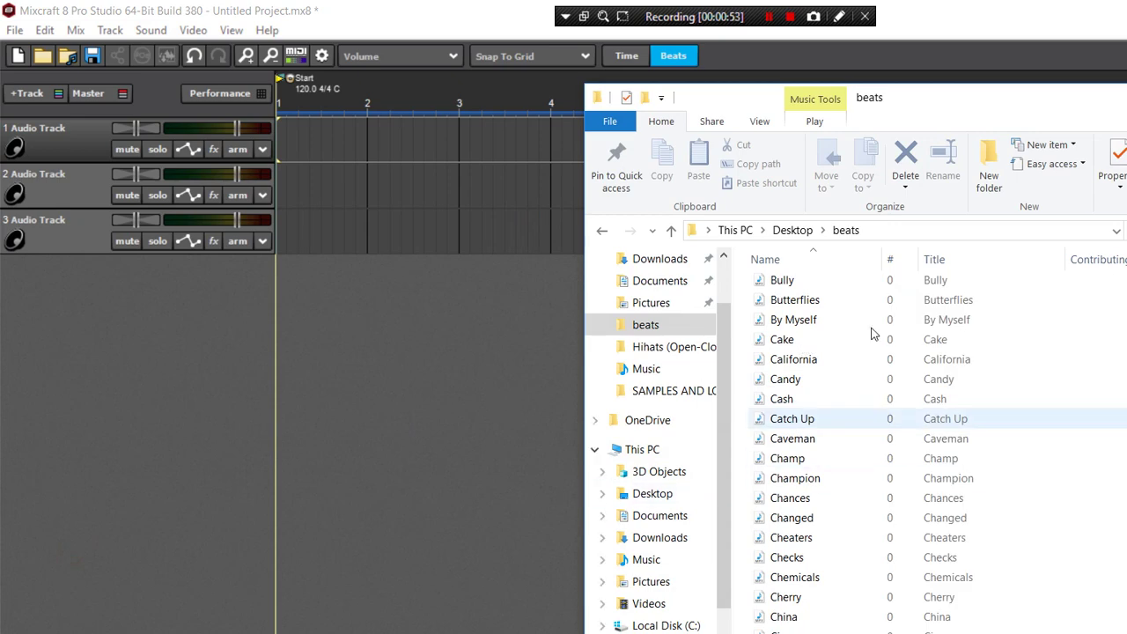
scroll(807, 324, down, 6)
scroll(802, 317, down, 3)
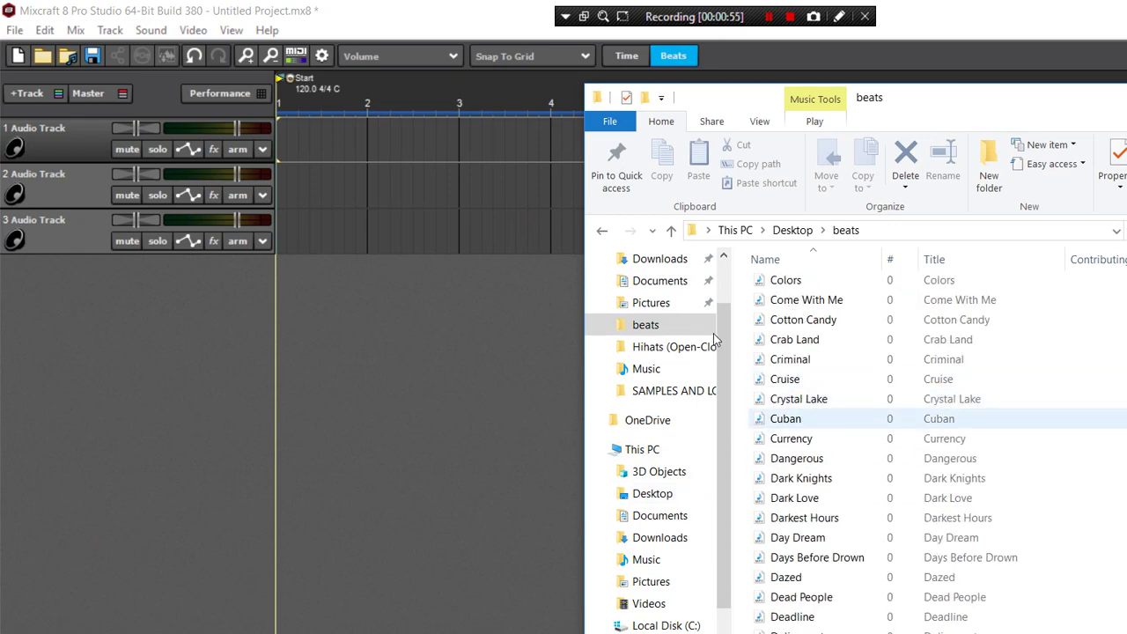
drag(645, 325, 264, 132)
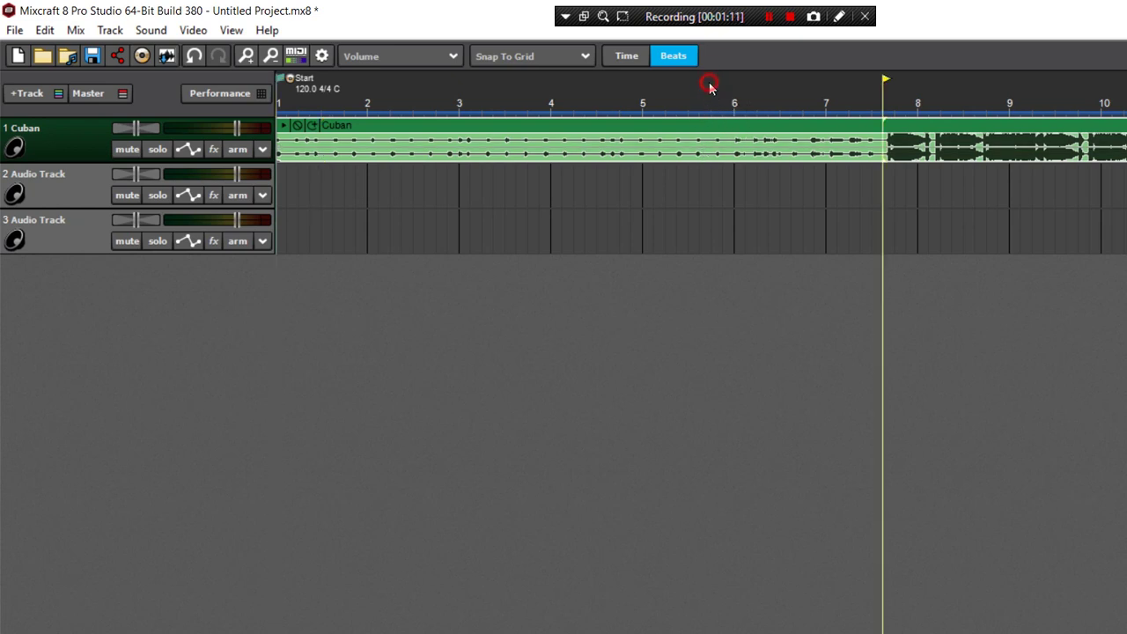
Zoom to locate the Cuban drop, set tempo to 144 BPM, and return to the start
scroll(722, 123, up, 3)
scroll(737, 169, up, 3)
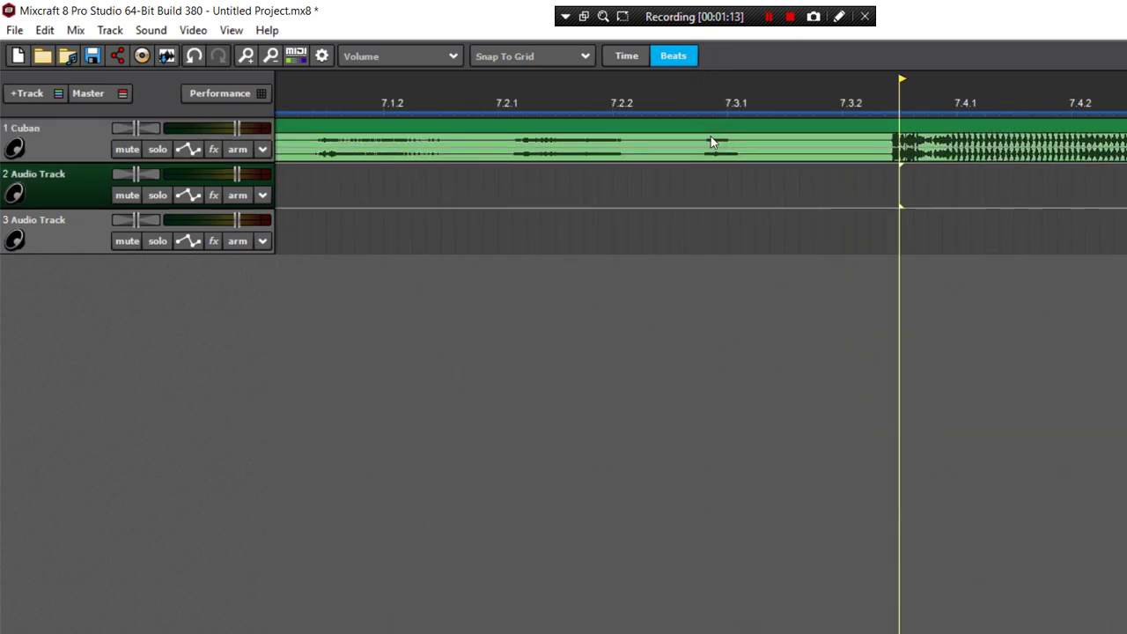
scroll(719, 150, down, 5)
scroll(718, 150, down, 2)
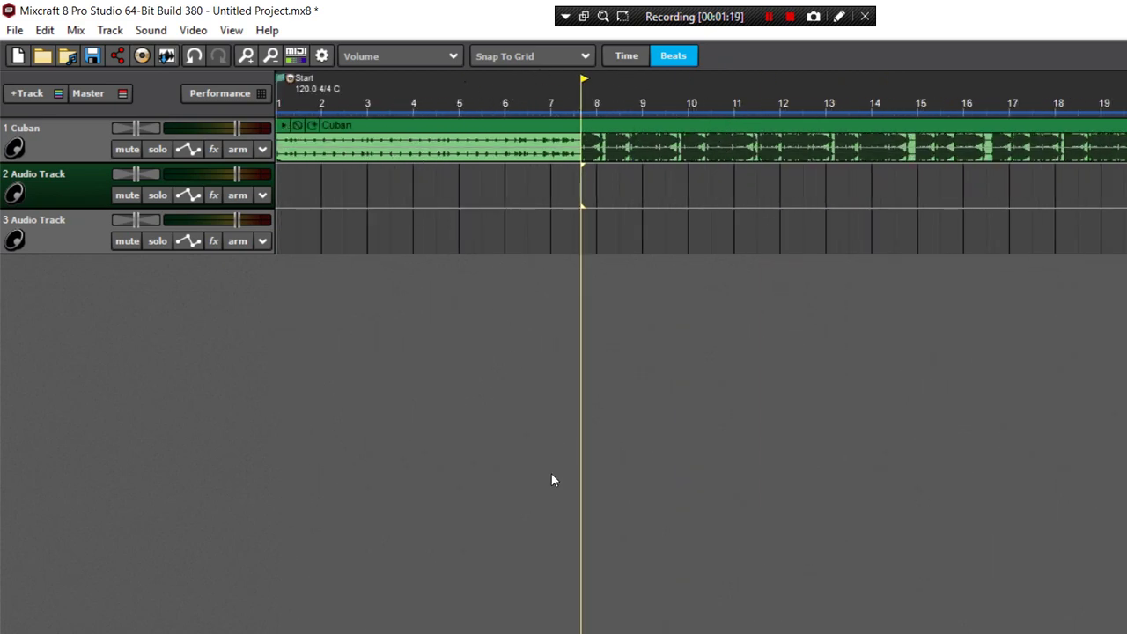
scroll(591, 544, down, 1)
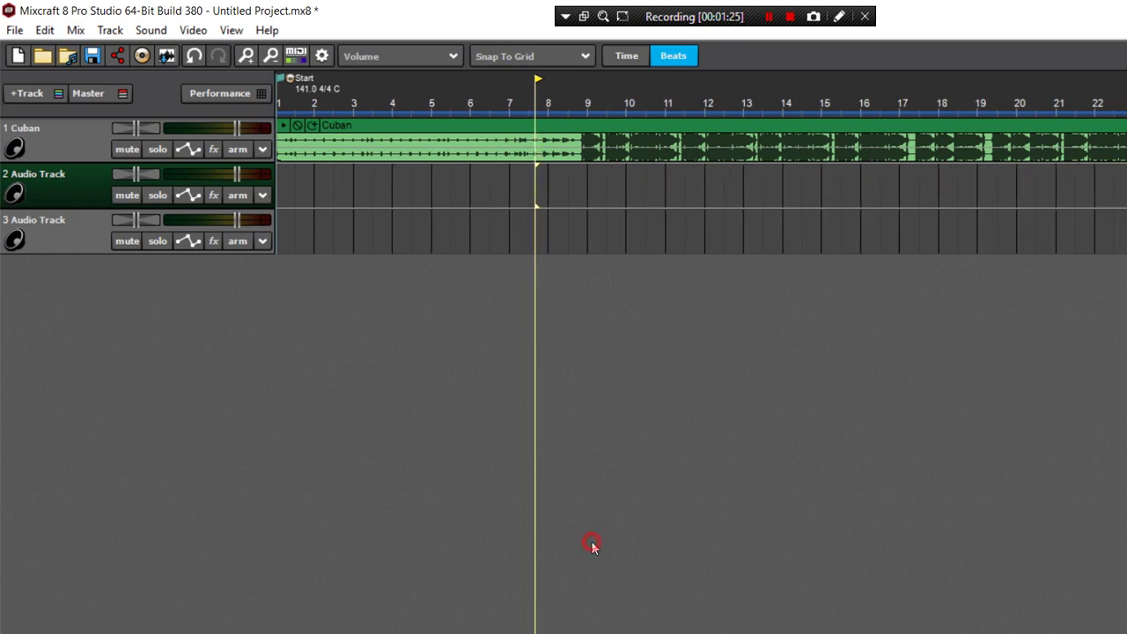
click(592, 542)
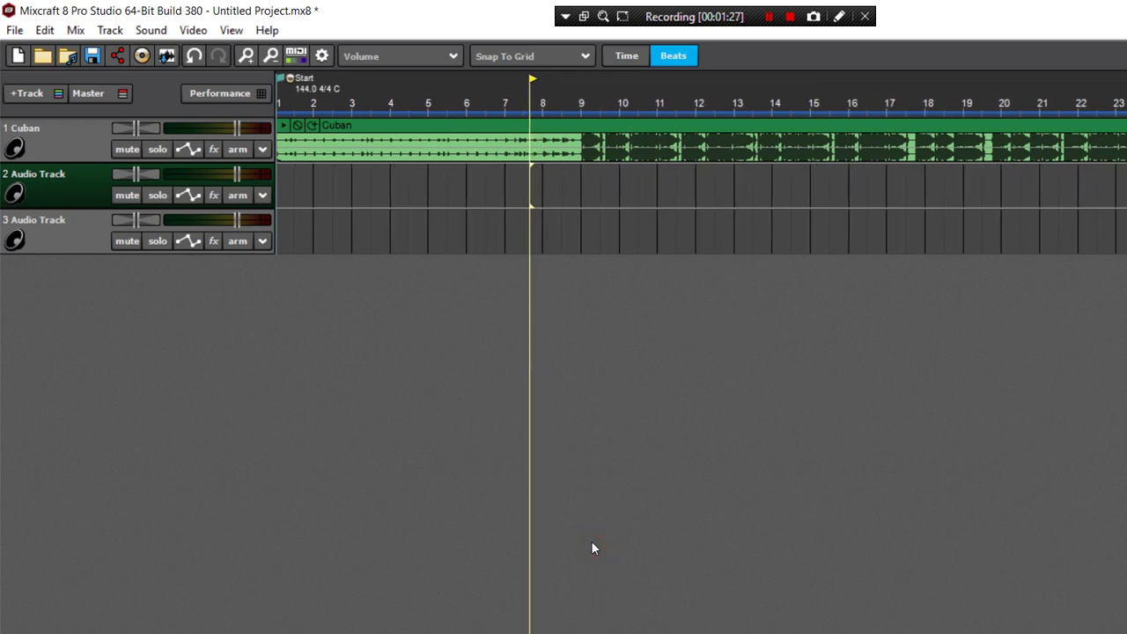
click(304, 547)
Play the Cuban beat through its drop, then stop playback
key(space)
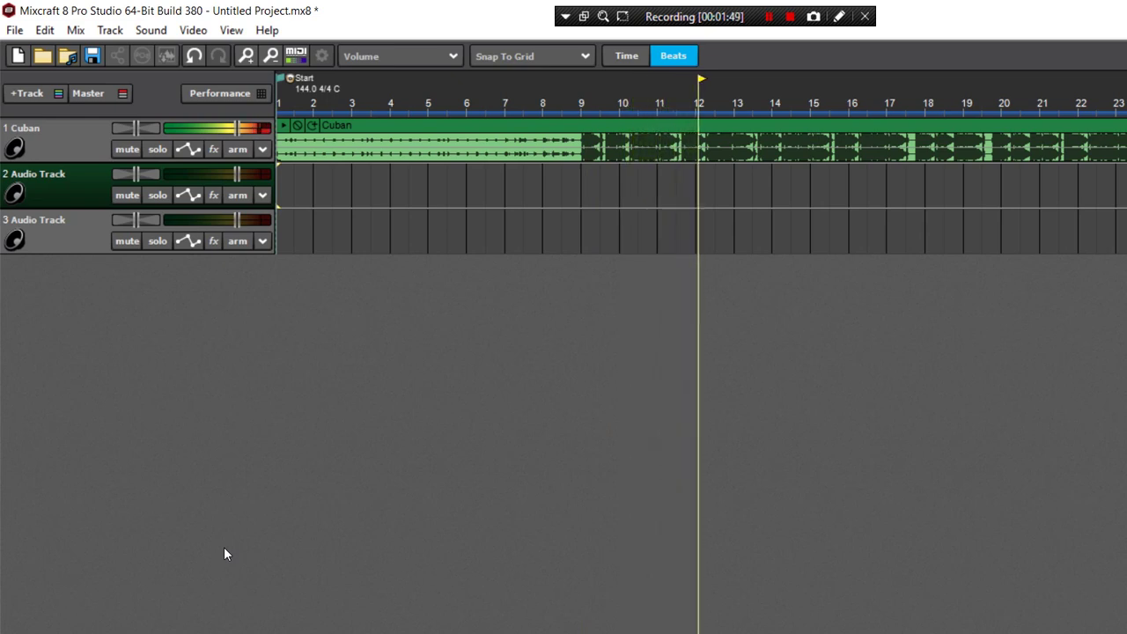
key(space)
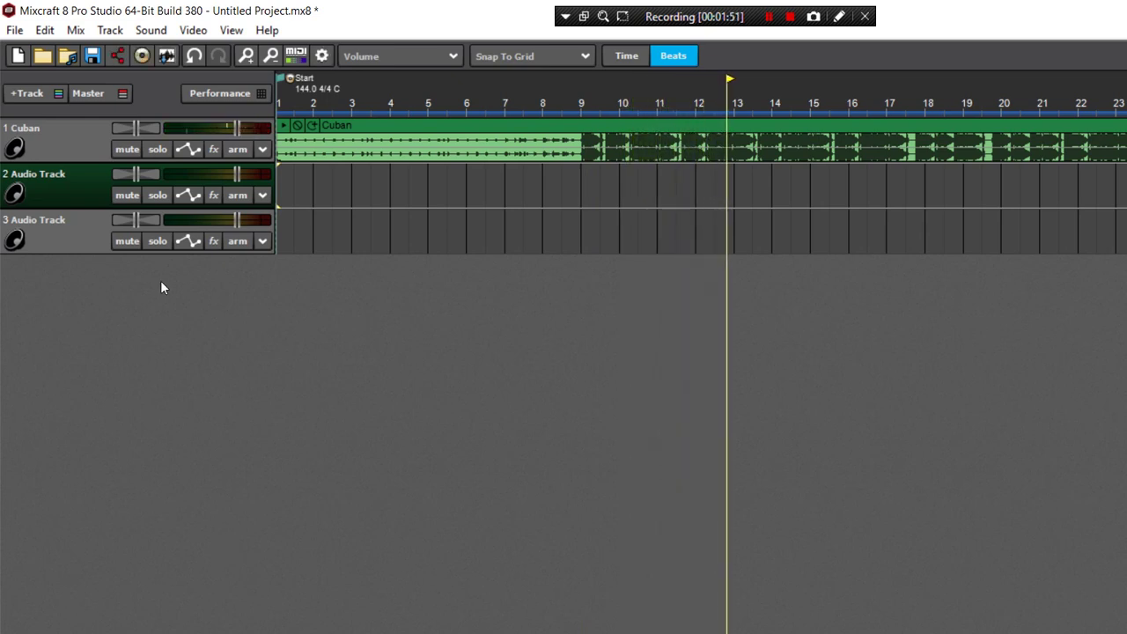
Turn off snapping in the Cuban clip's Sound editor and drag its start point later
double_click(370, 141)
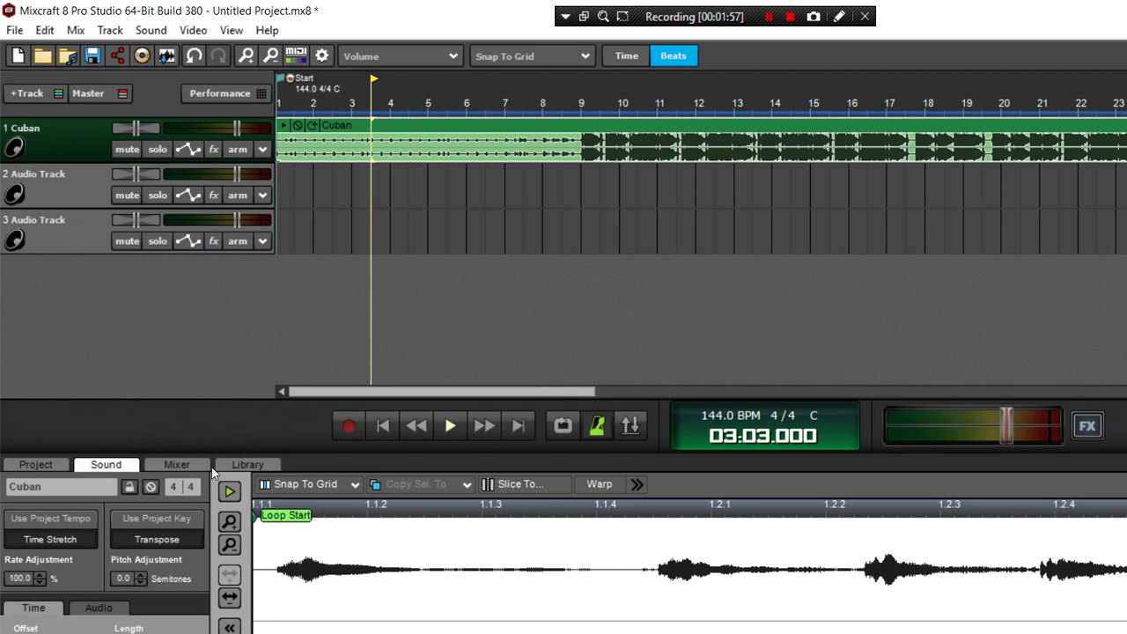
click(309, 483)
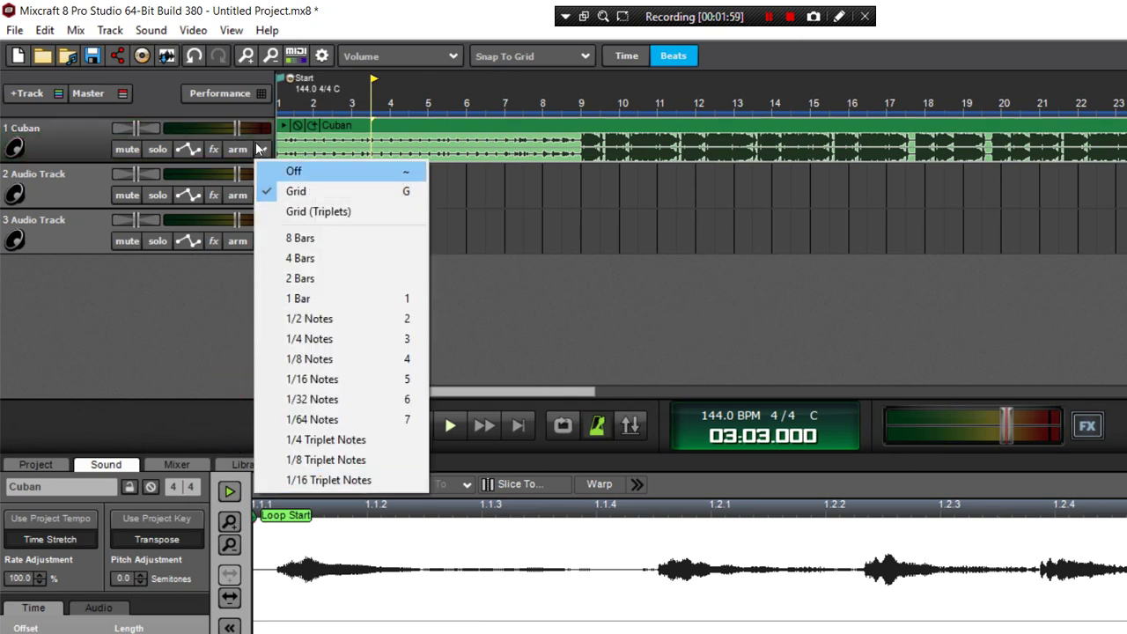
click(299, 168)
drag(206, 415, 222, 426)
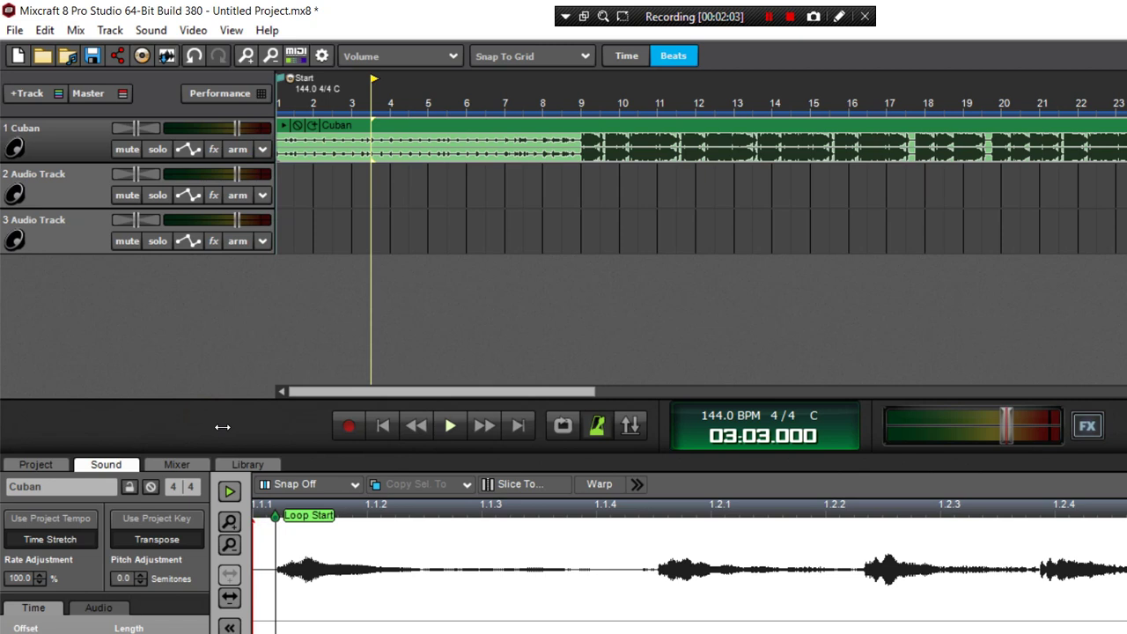
drag(221, 426, 224, 436)
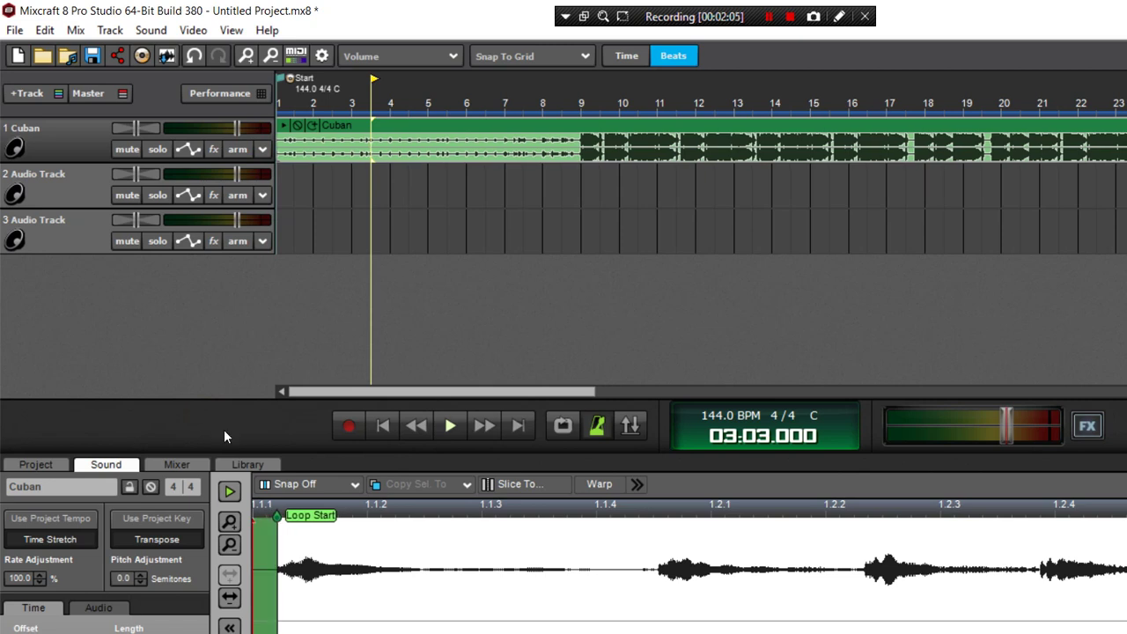
Audition the trimmed Cuban beat from the project start
click(301, 339)
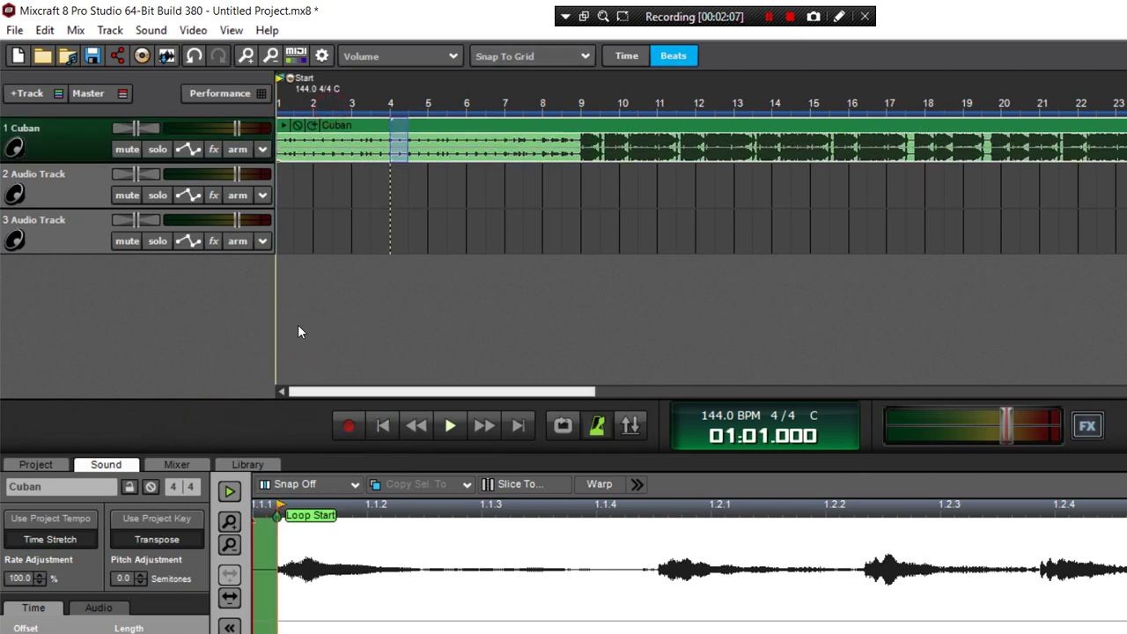
key(space)
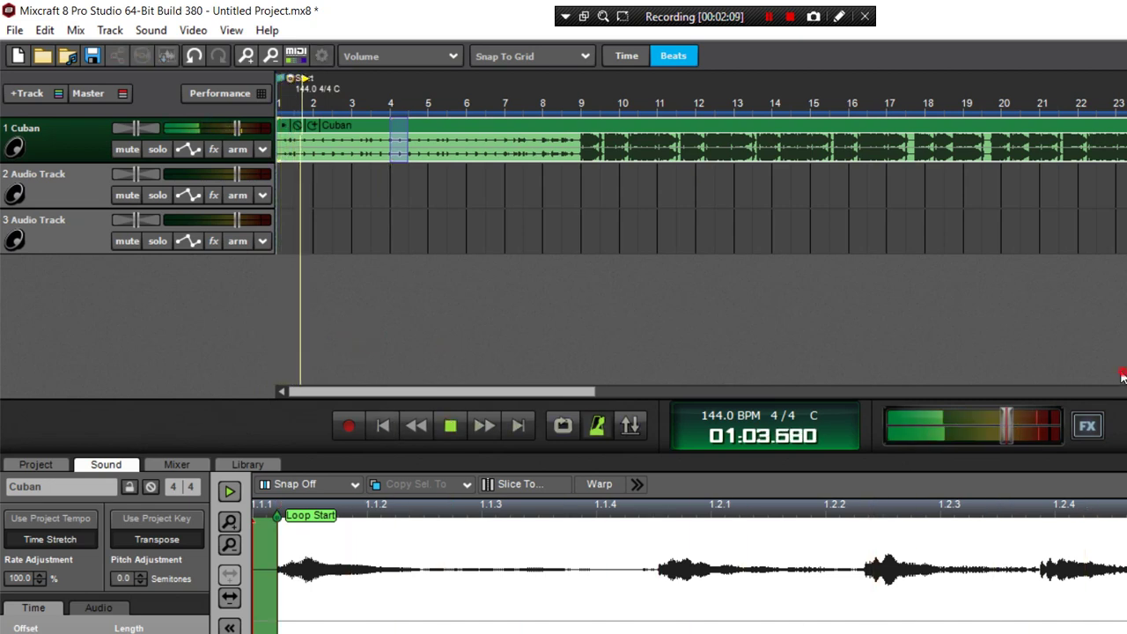
scroll(632, 217, down, 1)
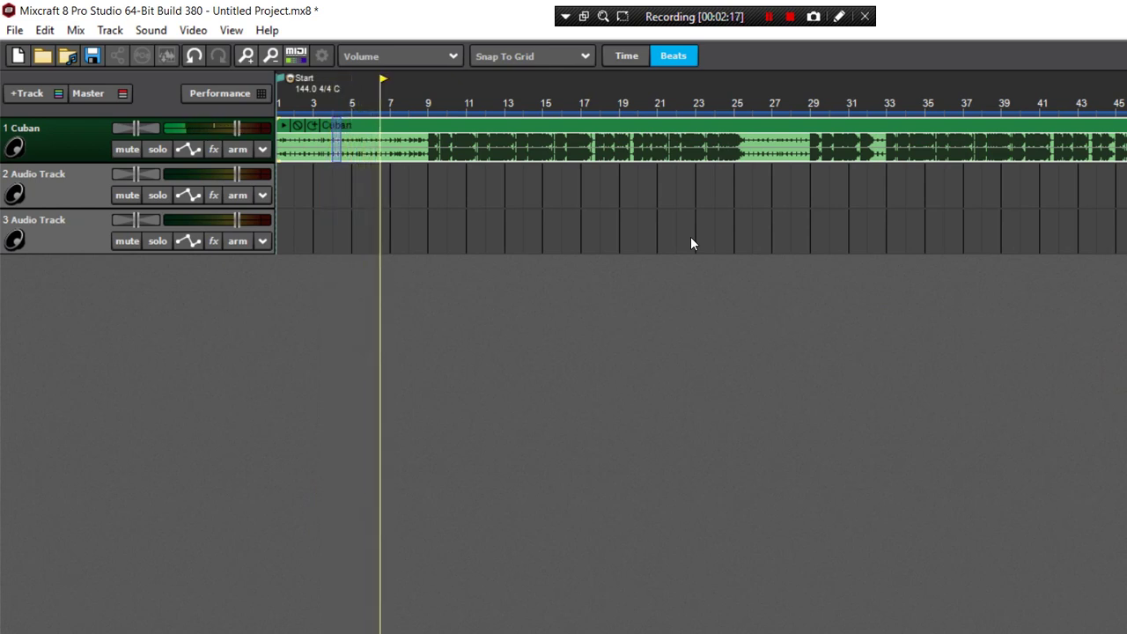
scroll(739, 251, up, 4)
scroll(819, 251, up, 3)
scroll(793, 352, down, 1)
scroll(775, 379, down, 1)
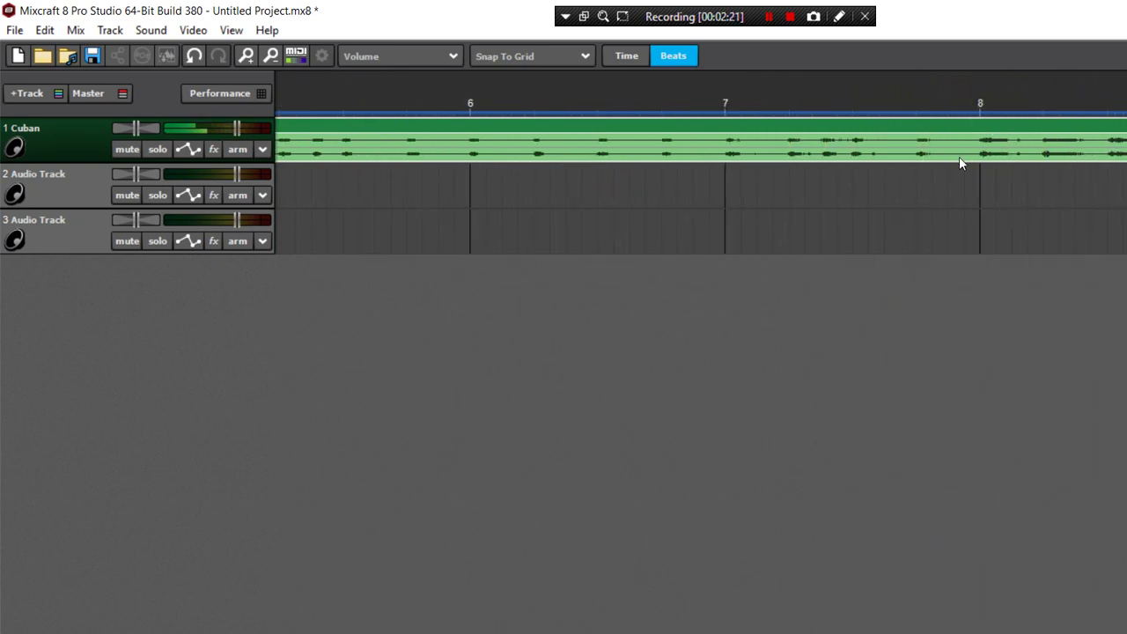
scroll(959, 157, down, 5)
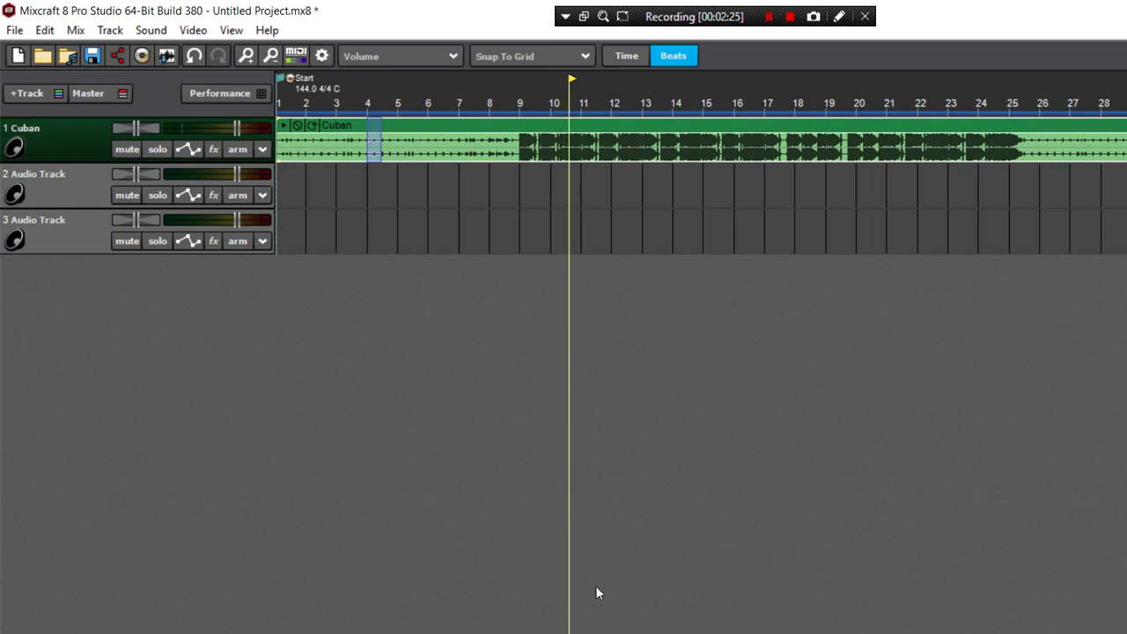
Stop playback and delete the Cuban clip from track 1
key(space)
key(Delete)
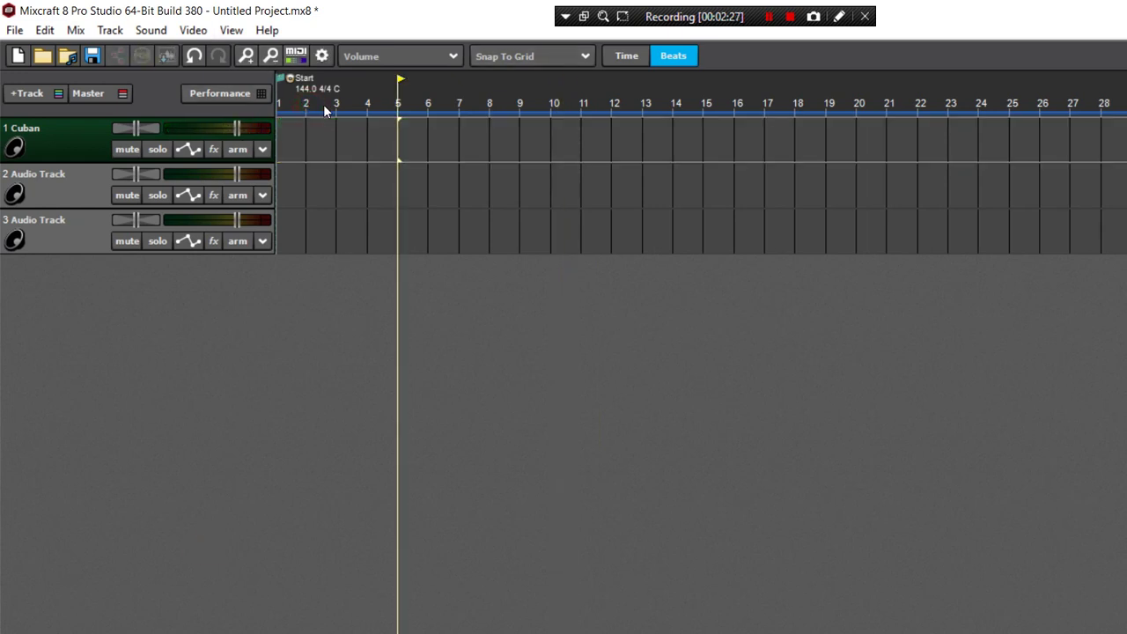
click(104, 626)
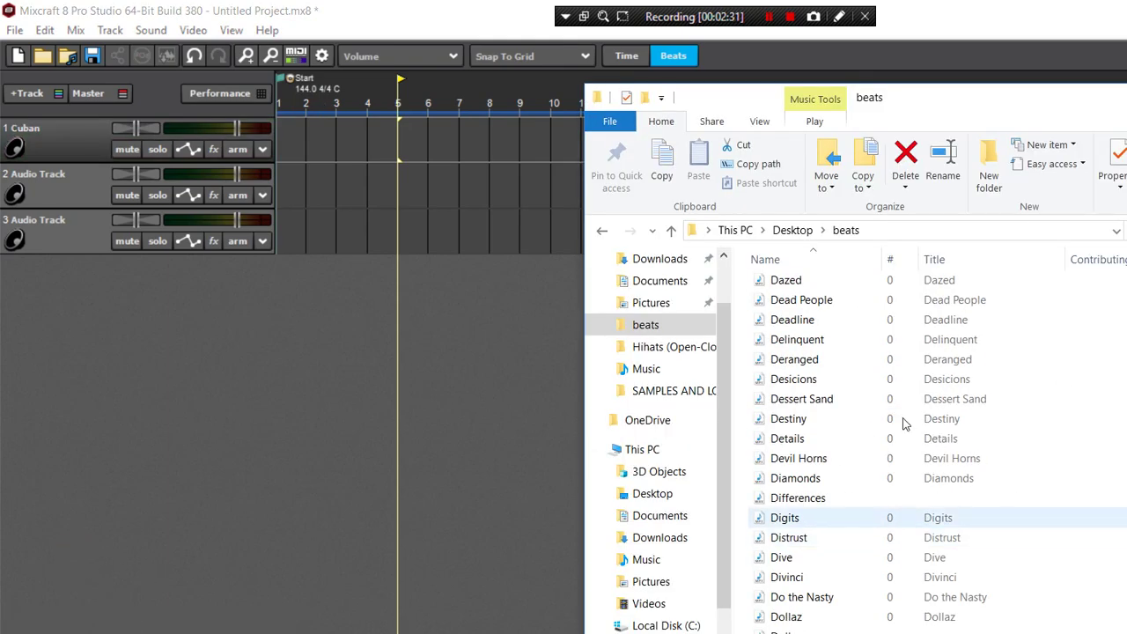
Find the Mario beat in the beats folder and drag it onto track 1
scroll(824, 423, down, 3)
scroll(817, 420, down, 2)
scroll(810, 414, up, 3)
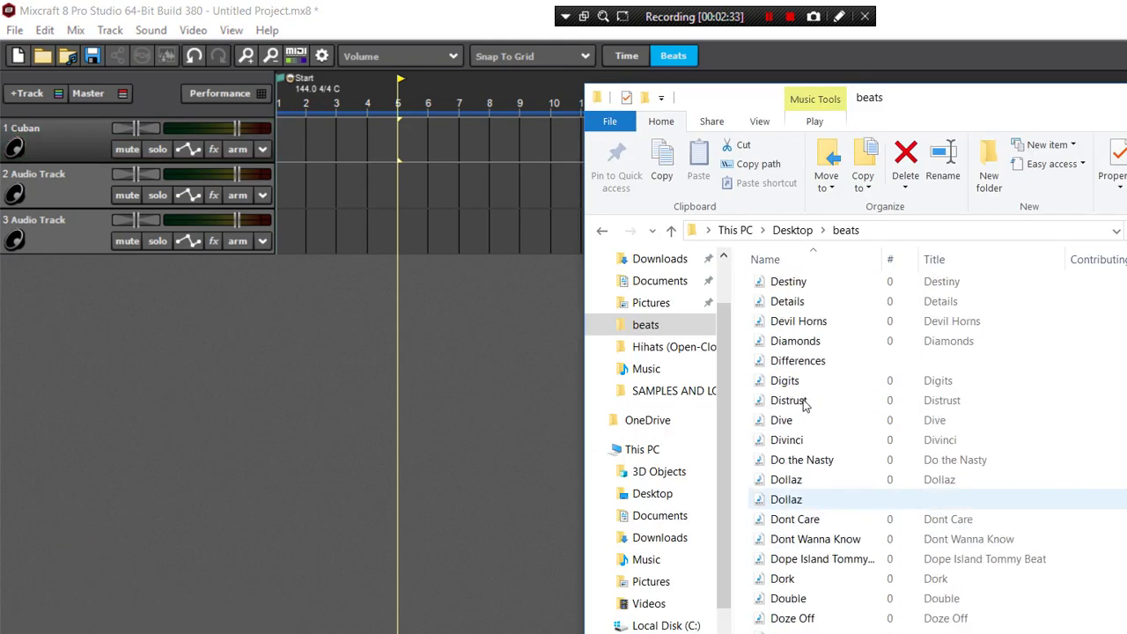
scroll(803, 405, up, 1)
scroll(802, 401, up, 1)
scroll(802, 400, down, 5)
scroll(802, 401, down, 3)
scroll(803, 399, down, 1)
scroll(800, 397, down, 1)
scroll(792, 398, down, 1)
scroll(715, 435, down, 7)
scroll(710, 433, down, 8)
scroll(712, 438, down, 12)
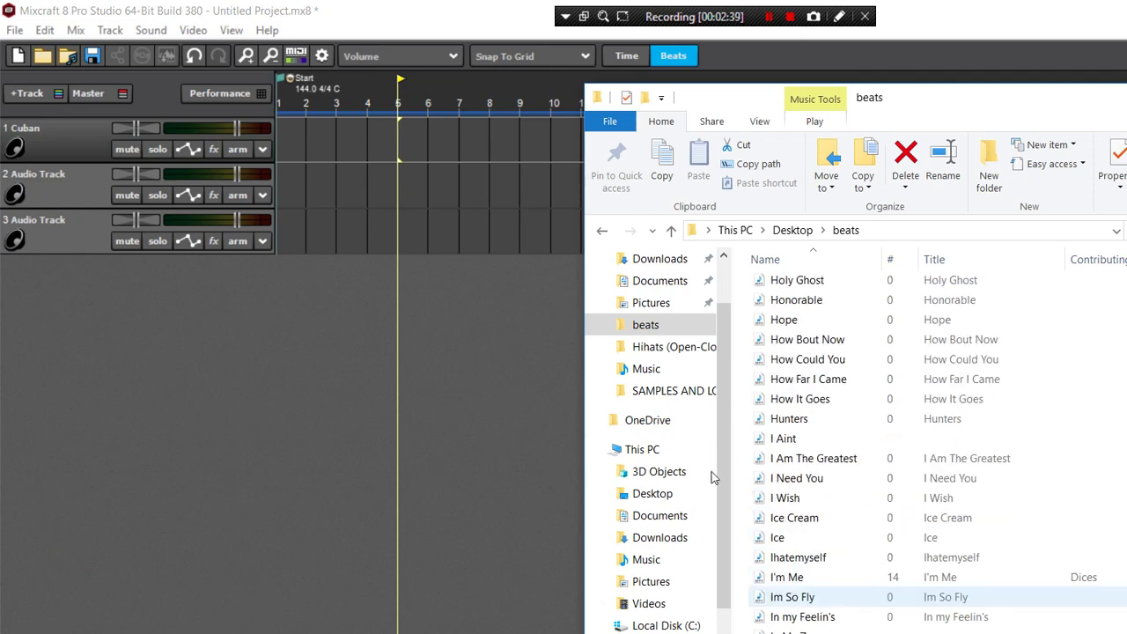
scroll(712, 478, down, 12)
scroll(712, 474, down, 14)
scroll(711, 474, up, 4)
scroll(712, 475, up, 3)
scroll(712, 475, up, 1)
scroll(711, 475, up, 1)
mouse_move(711, 474)
mouse_down()
mouse_move(726, 497)
mouse_move(638, 308)
mouse_move(258, 104)
mouse_up()
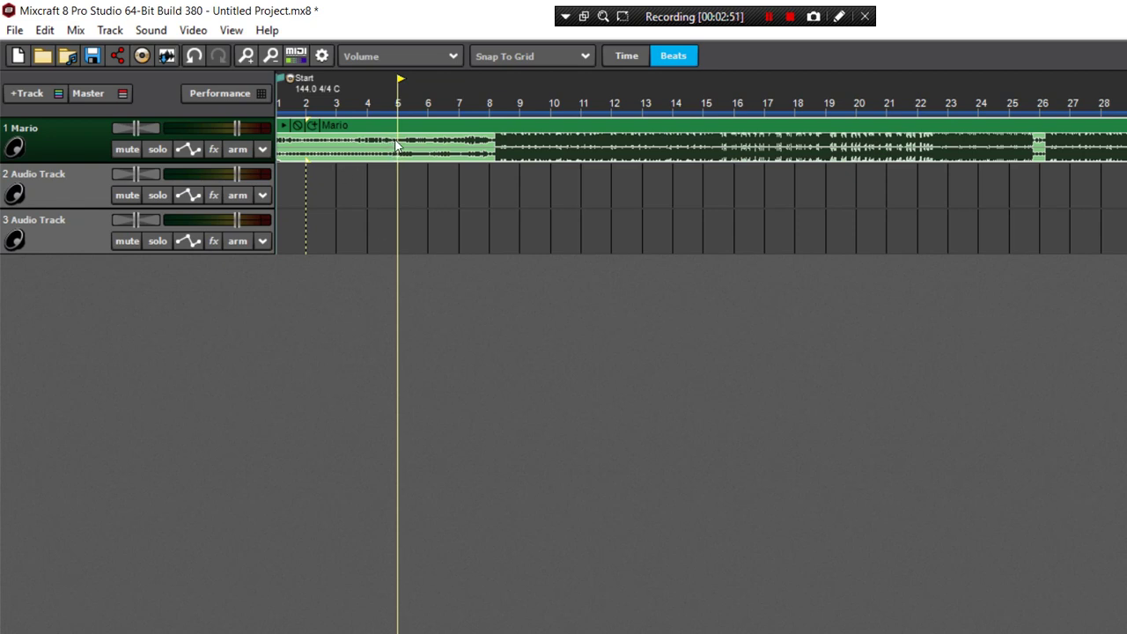
Mark the Mario drop, set the tempo to 159 BPM, and replay from bar 1
click(490, 184)
scroll(643, 172, up, 3)
click(666, 143)
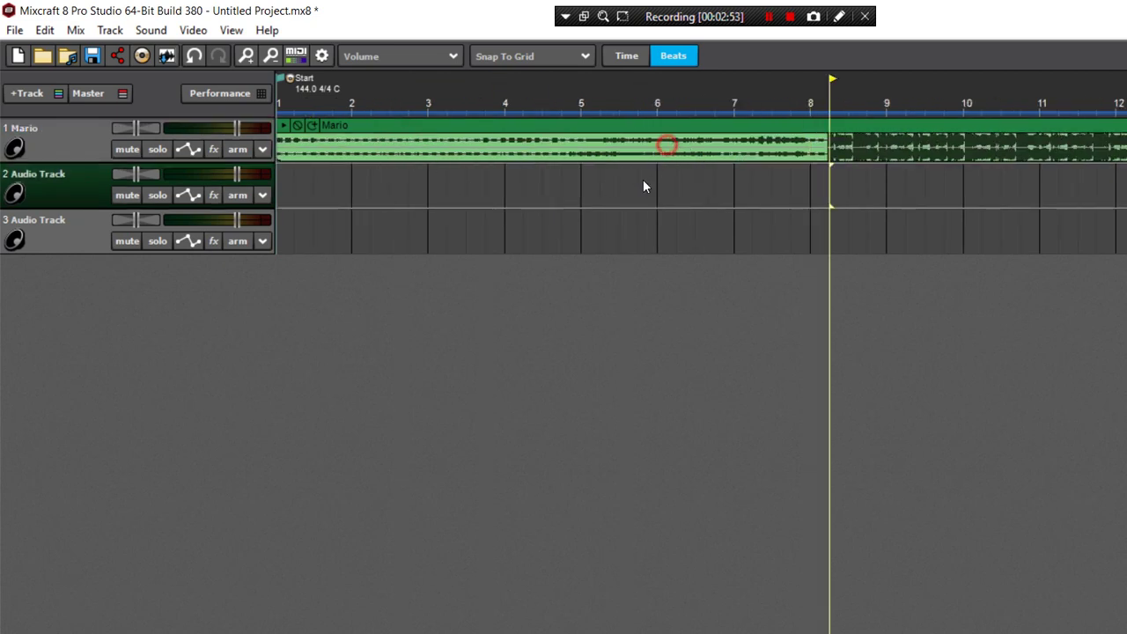
click(591, 543)
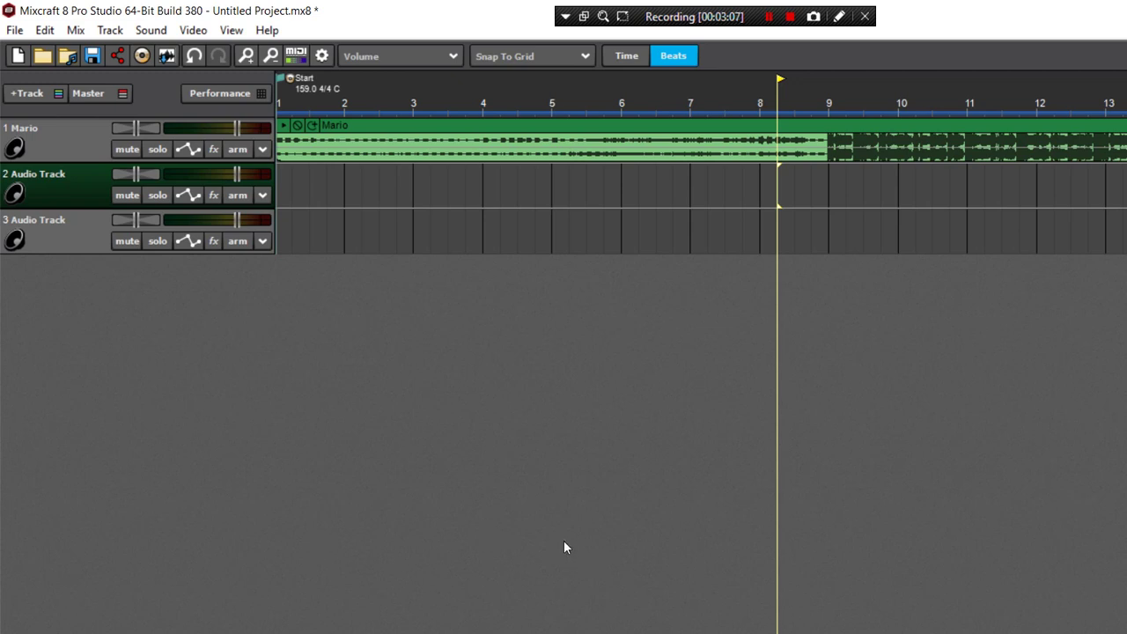
click(310, 552)
key(space)
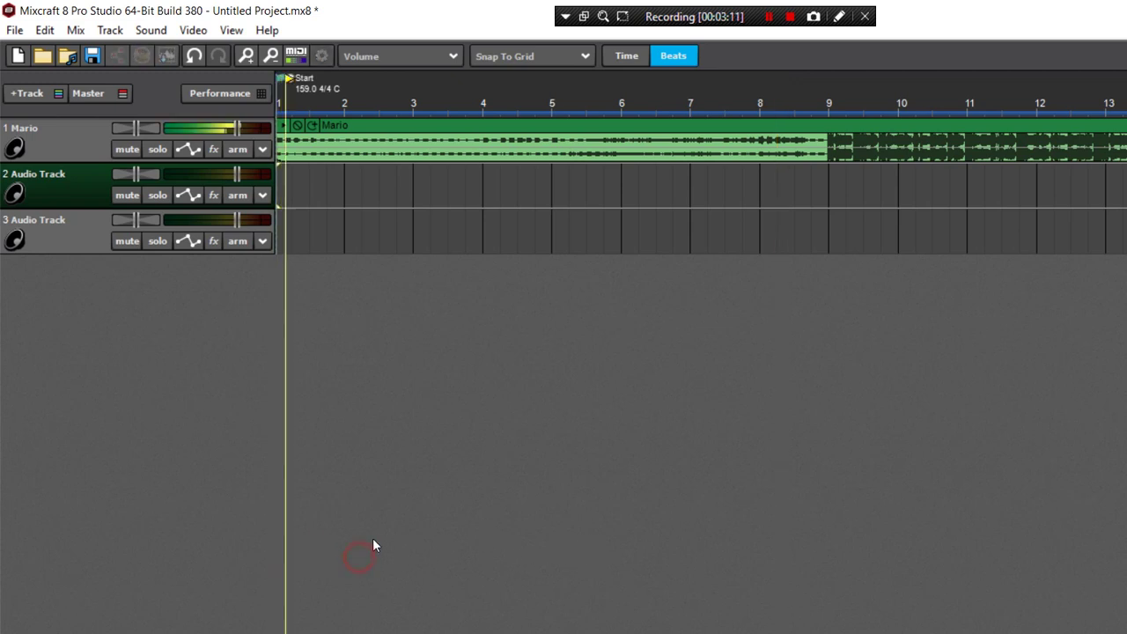
click(309, 558)
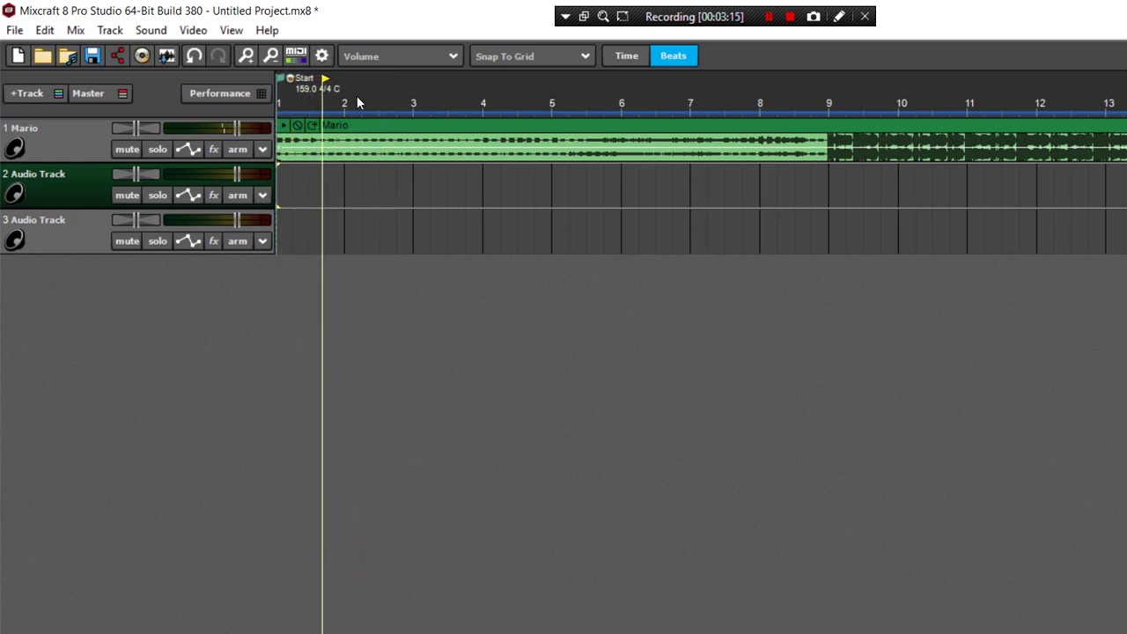
Set the Mario clip's tempo to 160 BPM, replay from the start, and close the editor
double_click(447, 141)
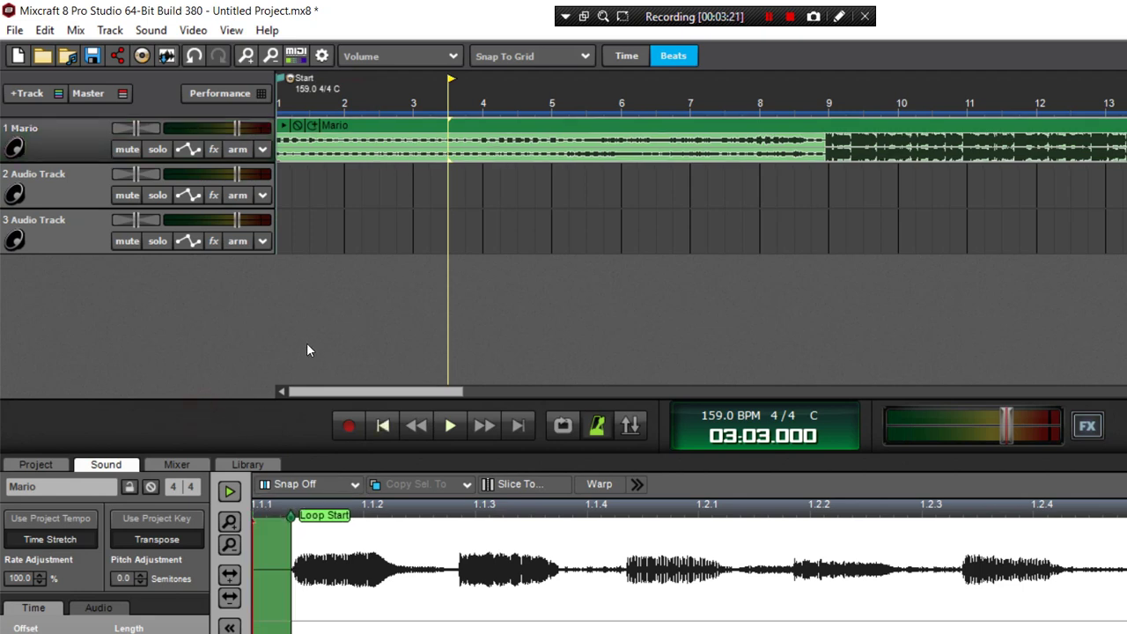
key(Home)
key(space)
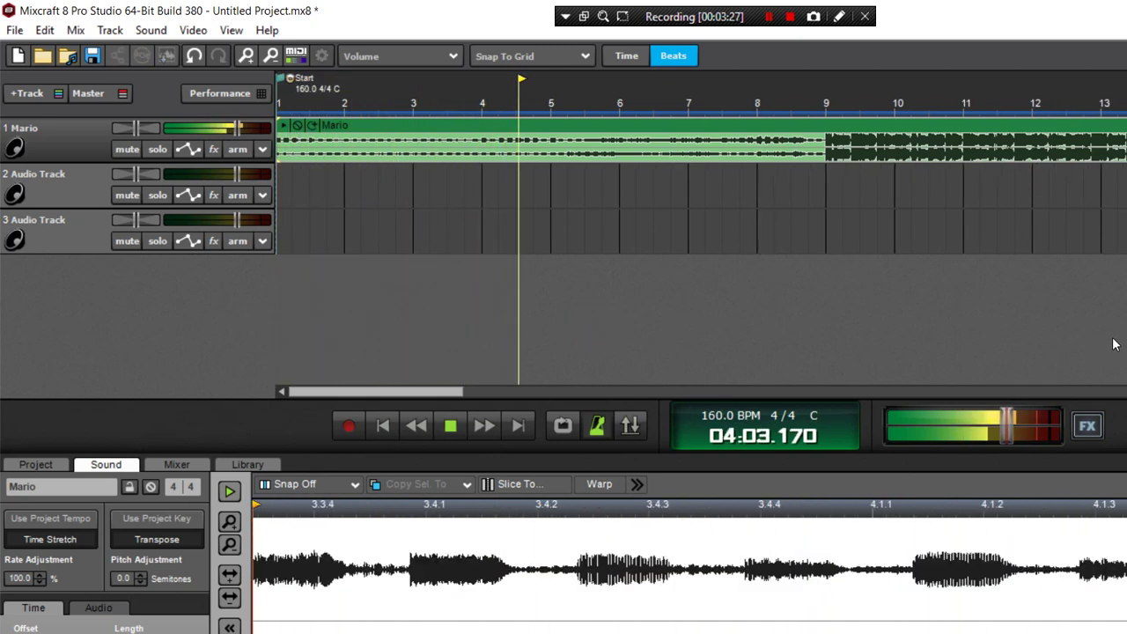
key(F11)
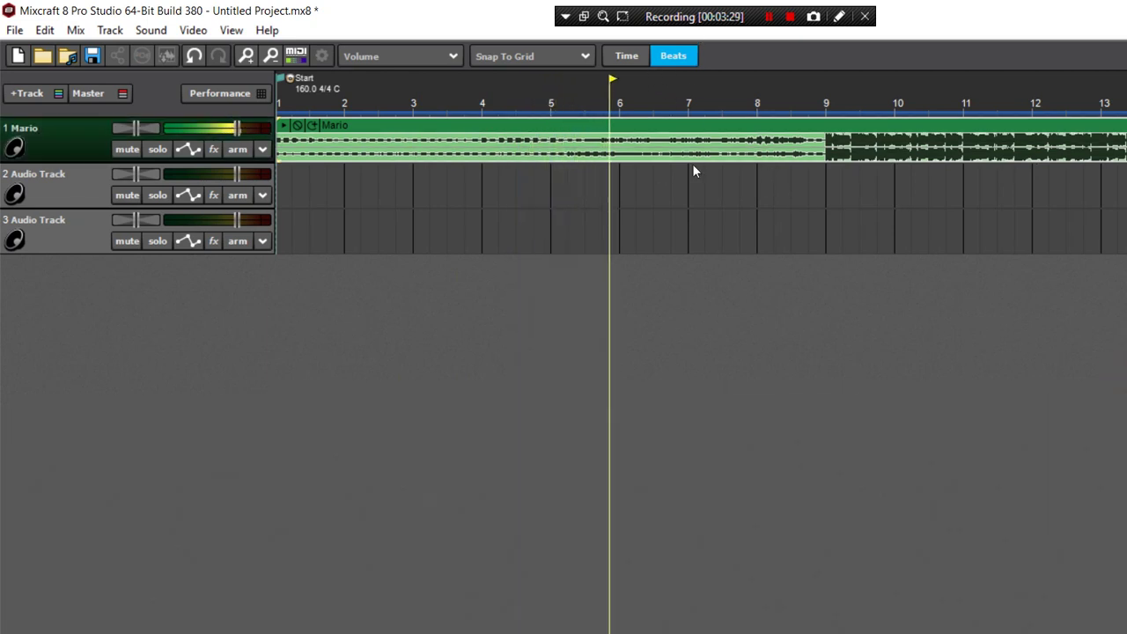
scroll(555, 158, down, 3)
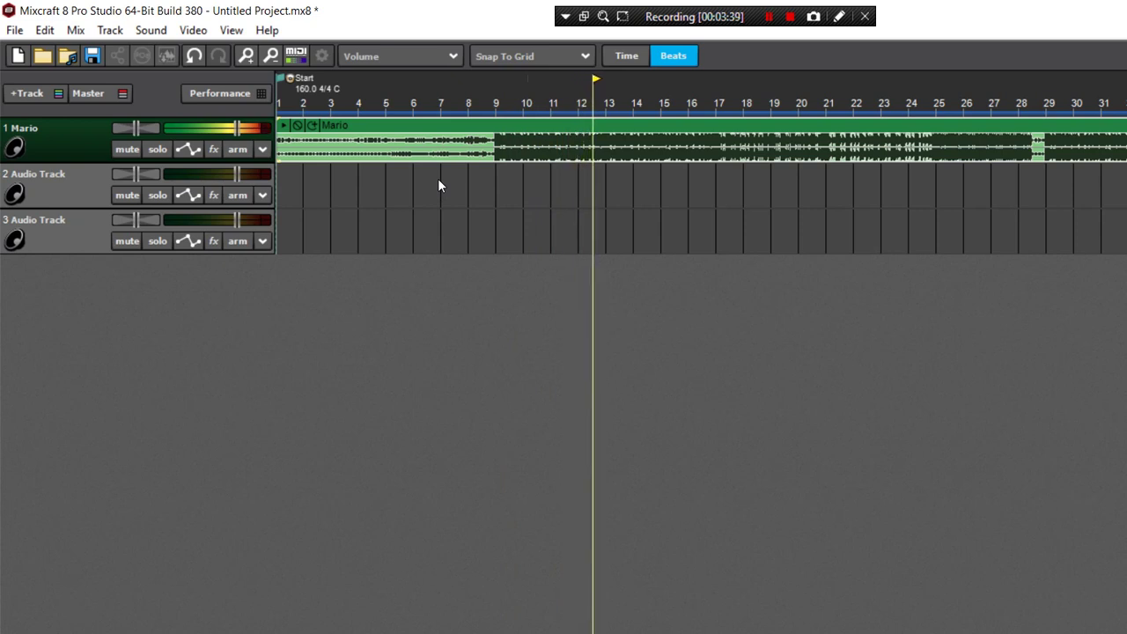
Stop playback and delete the Mario clip from track 1
key(space)
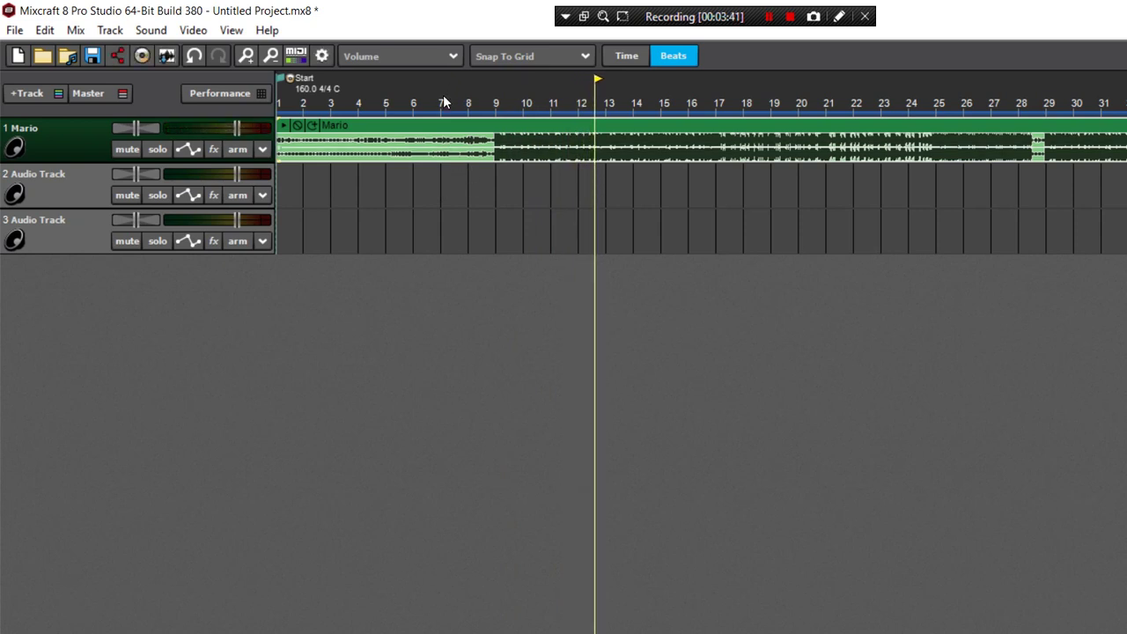
key(Delete)
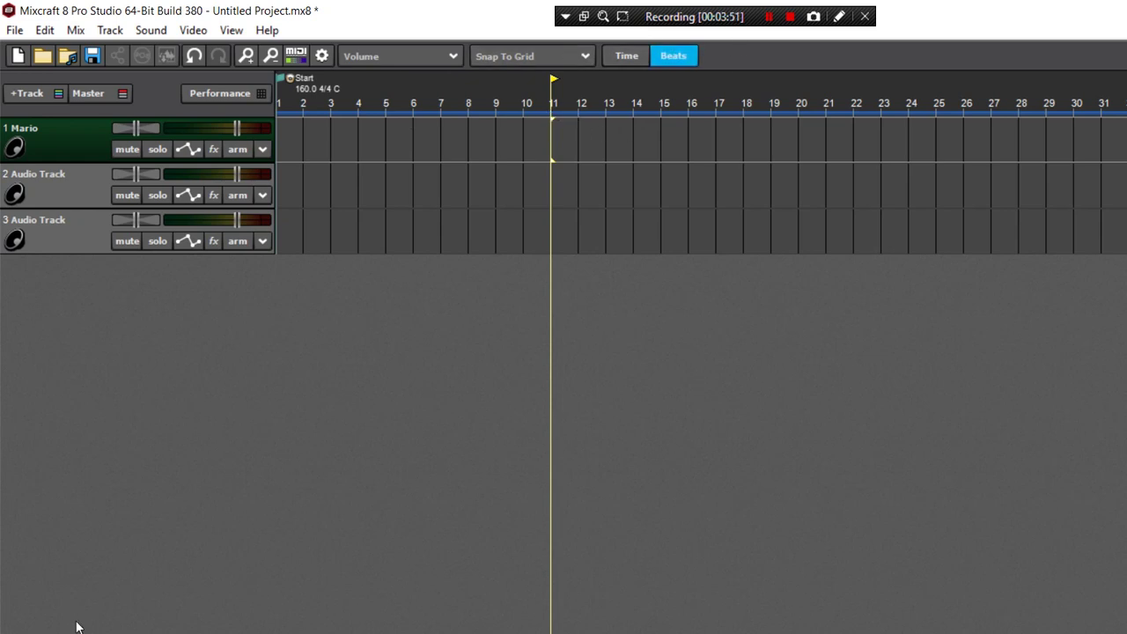
click(83, 567)
Drag the Nightcrawler beat from the beats folder onto track 1
scroll(752, 350, down, 6)
scroll(751, 350, down, 1)
scroll(747, 350, down, 2)
scroll(743, 350, down, 1)
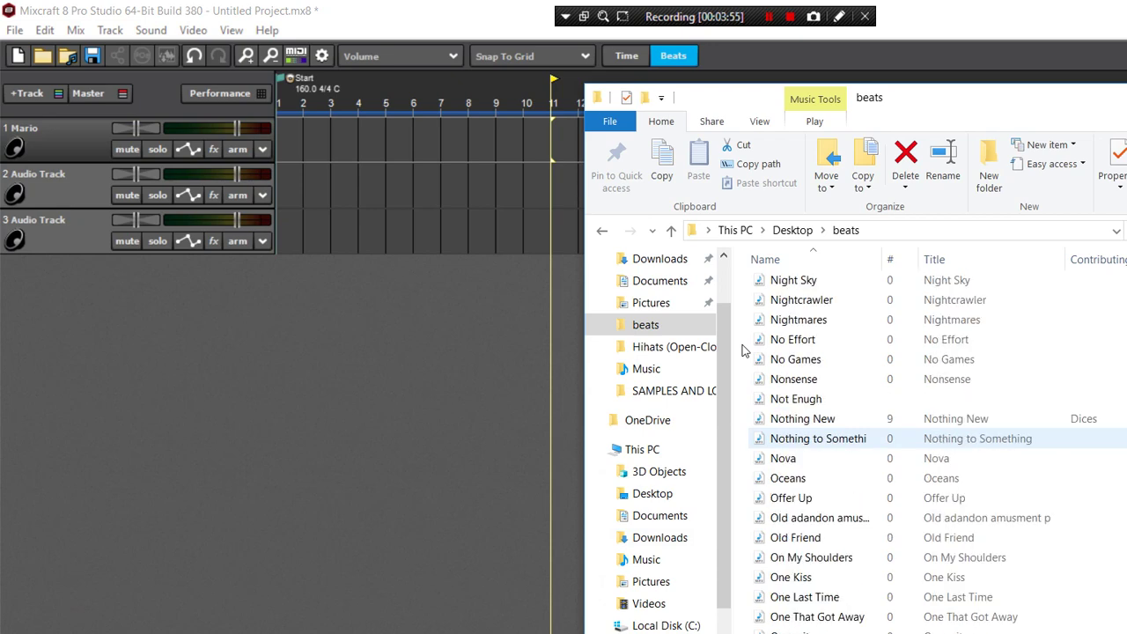
mouse_move(775, 299)
mouse_down()
mouse_move(245, 95)
mouse_move(404, 151)
mouse_up()
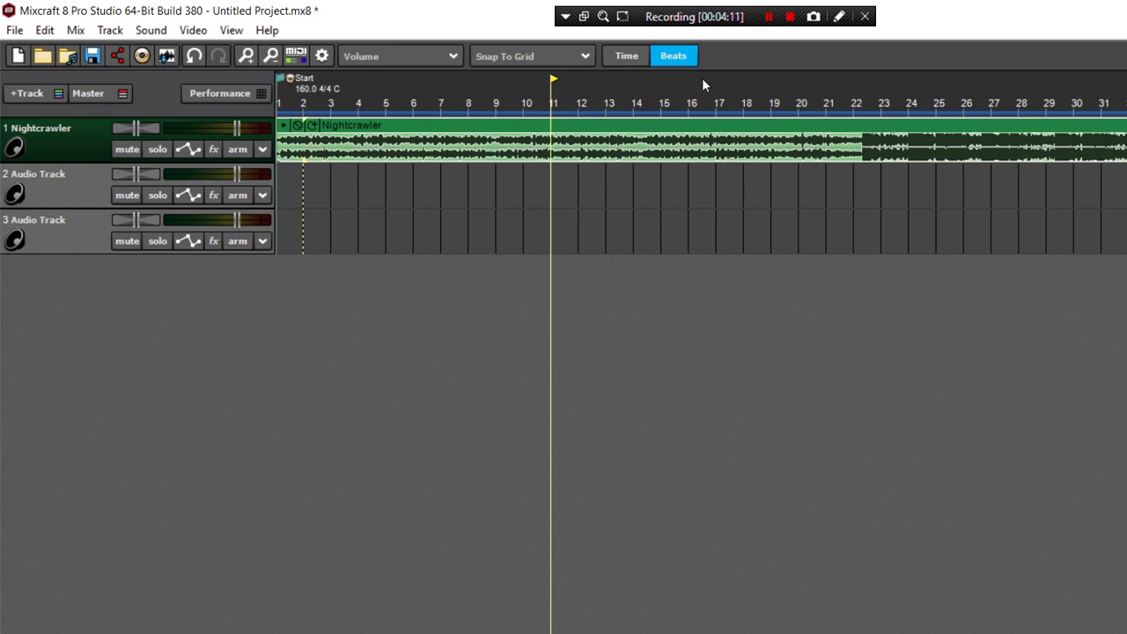
Lower the tempo to 120 BPM and play Nightcrawler from the start, then stop
click(592, 550)
click(593, 553)
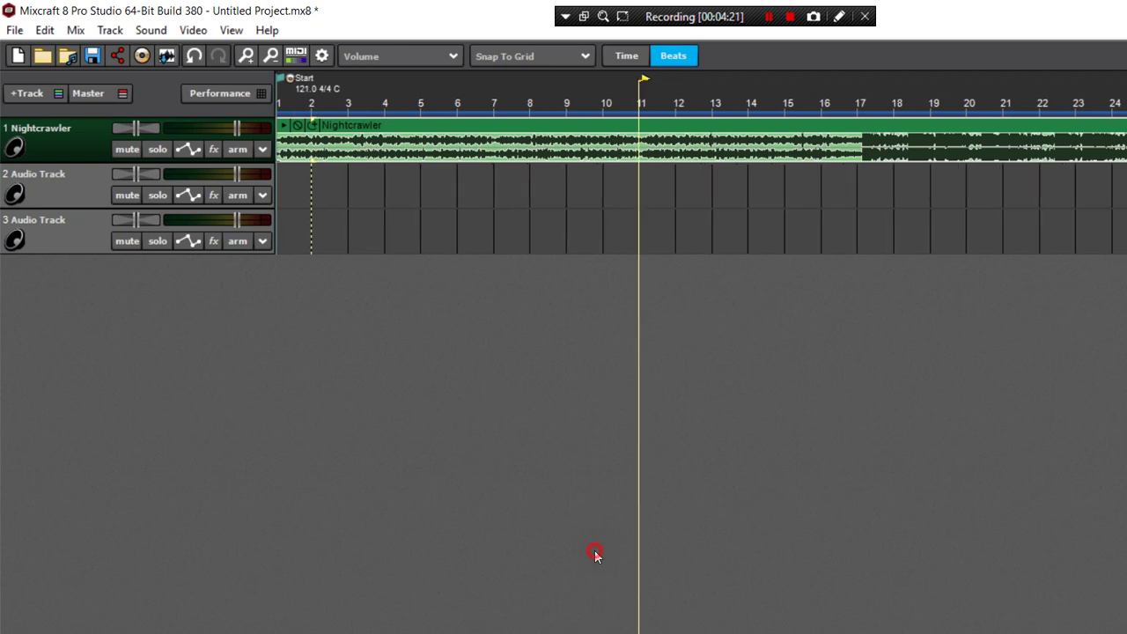
key(Home)
key(space)
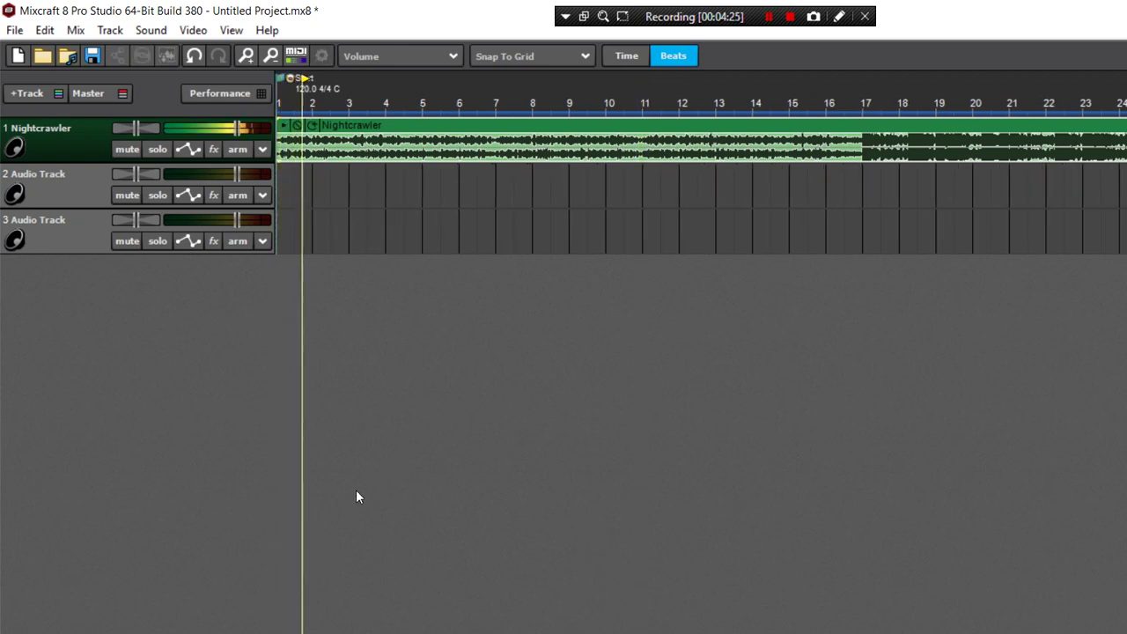
key(space)
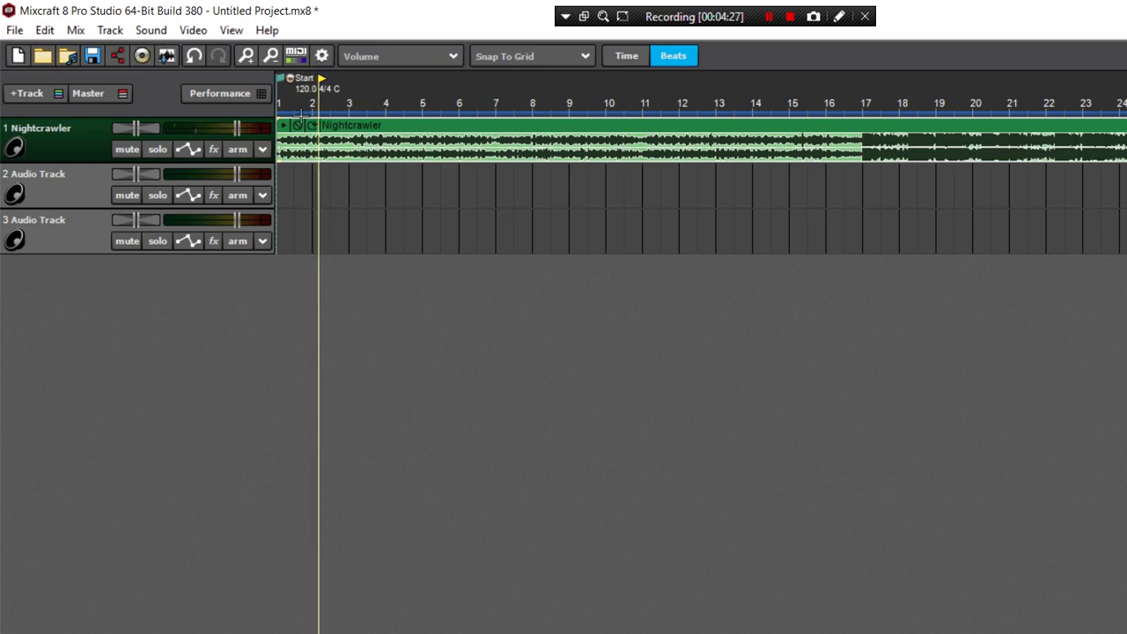
double_click(368, 143)
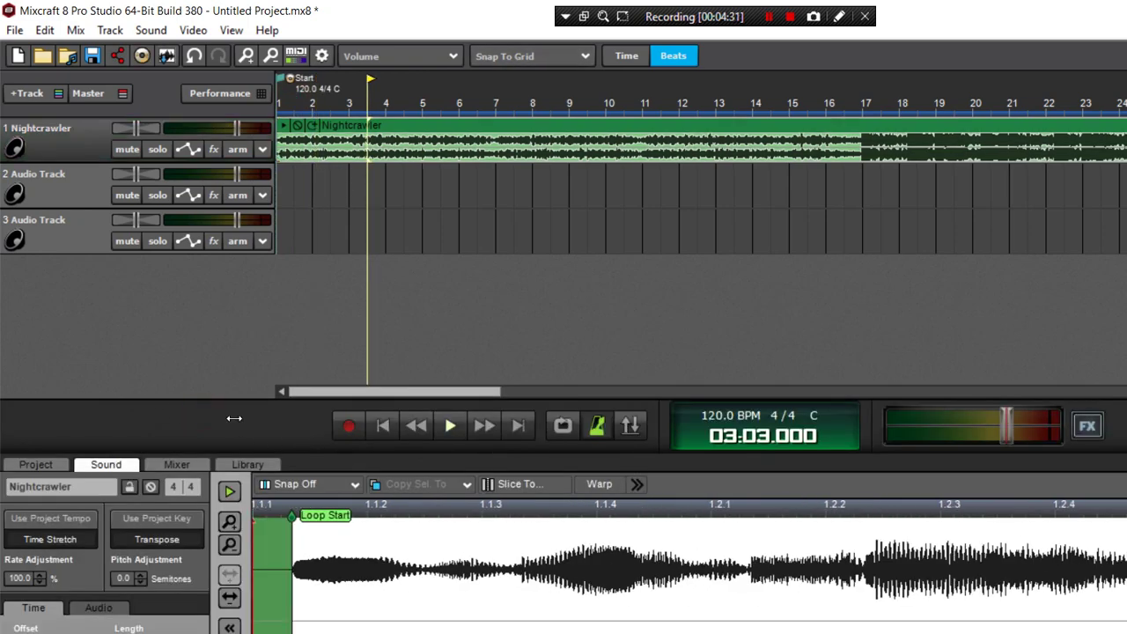
click(299, 347)
key(space)
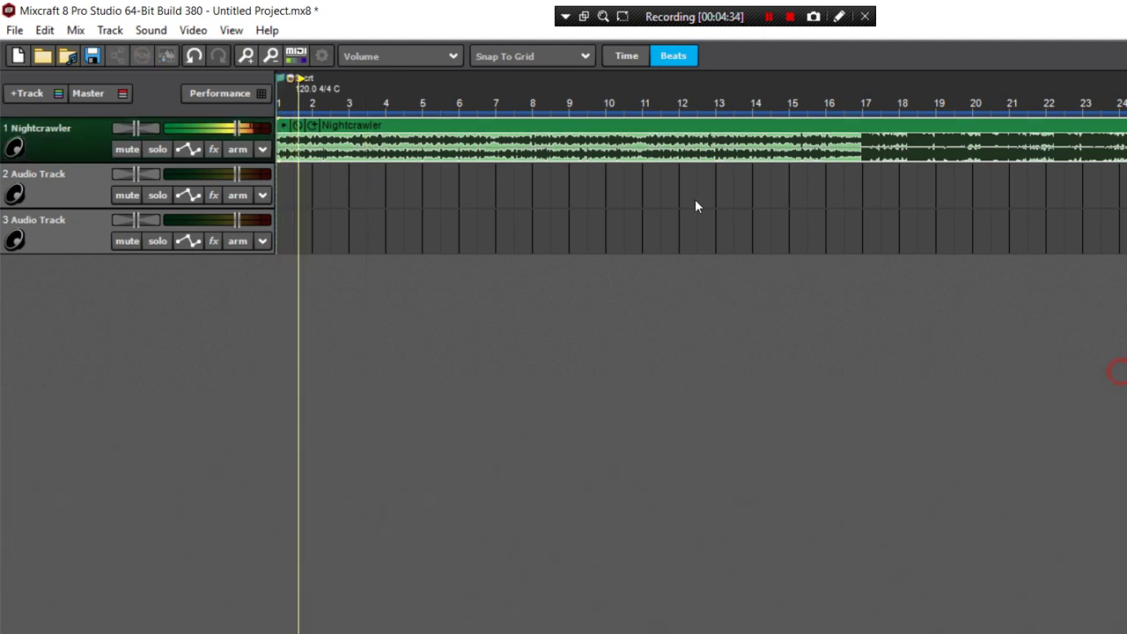
click(1122, 362)
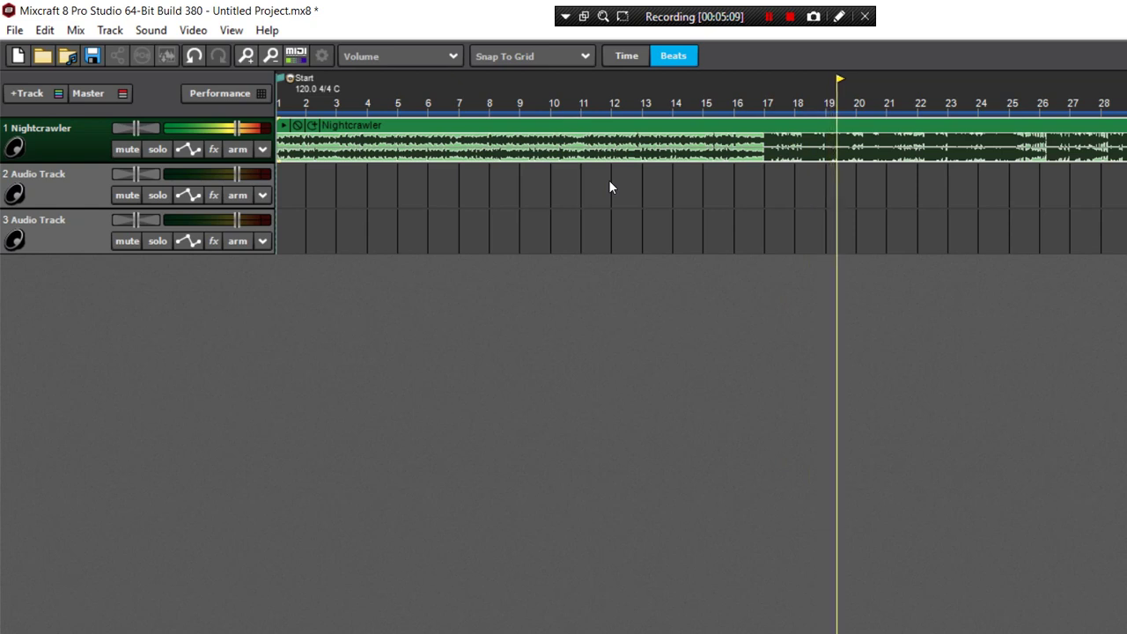
key(space)
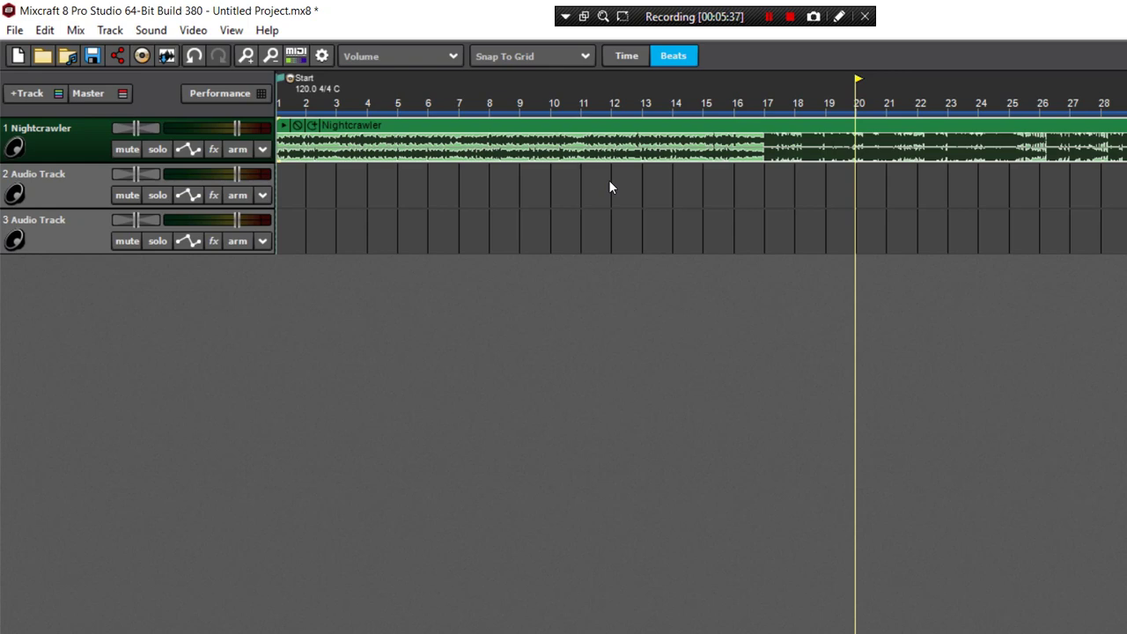
key(alt+Tab)
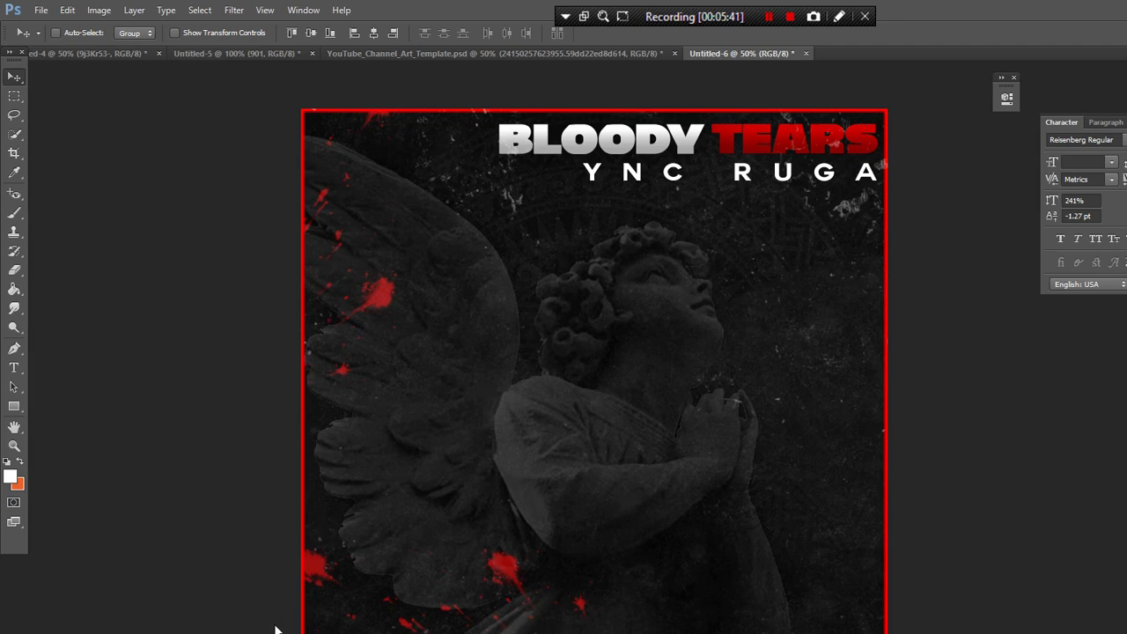
click(275, 629)
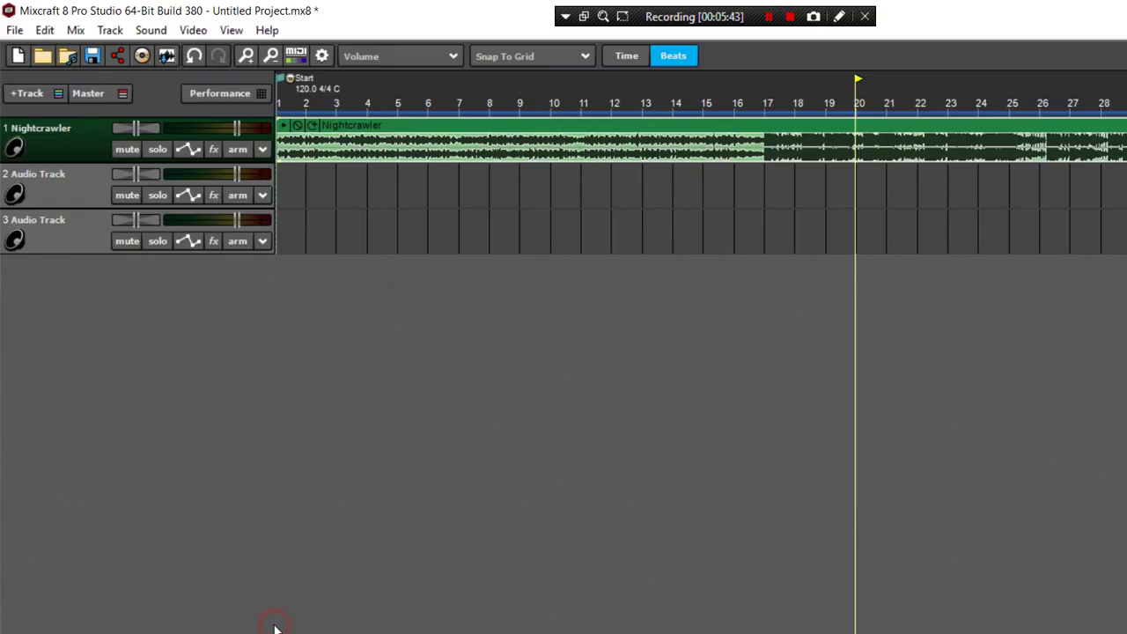